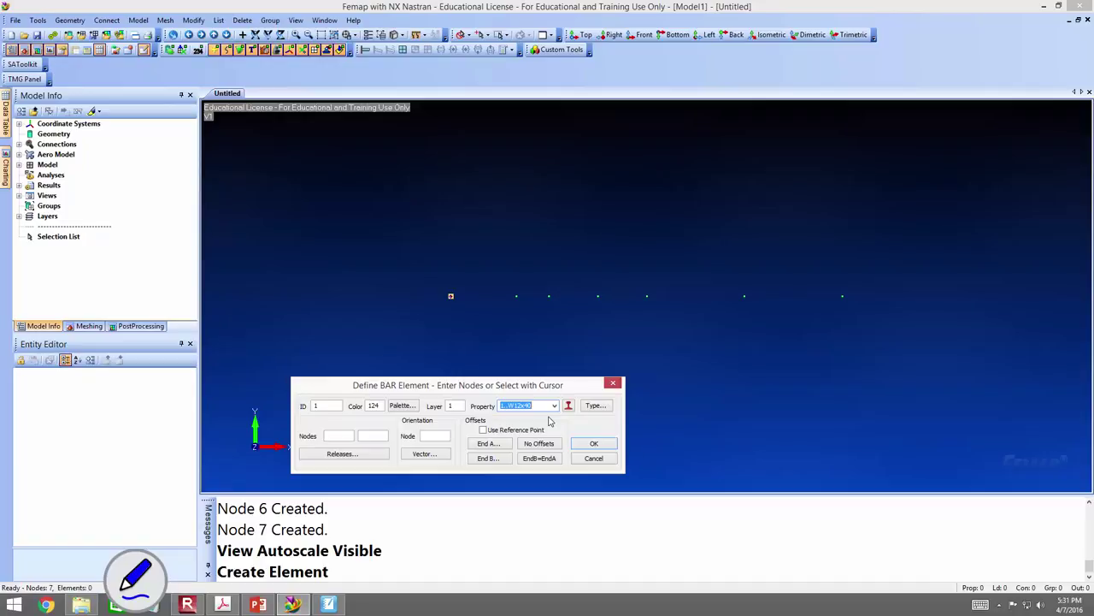
# - Define the bar element orientation vector with its base at the origin and its tip at Z -1
pyautogui.click(425, 454)
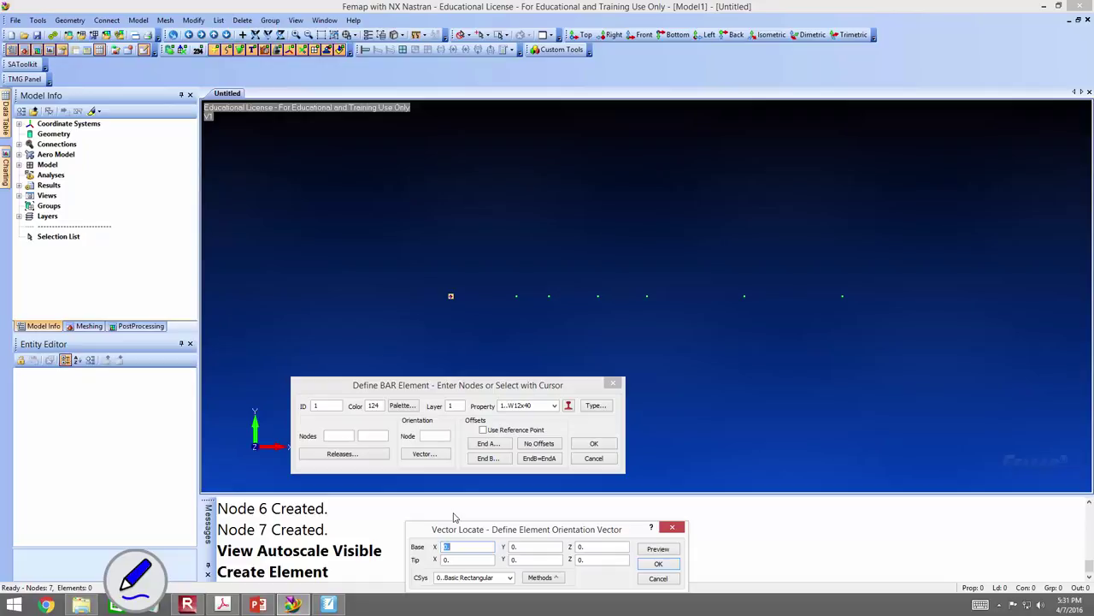
pyautogui.click(611, 558)
pyautogui.write('-1')
pyautogui.click(674, 566)
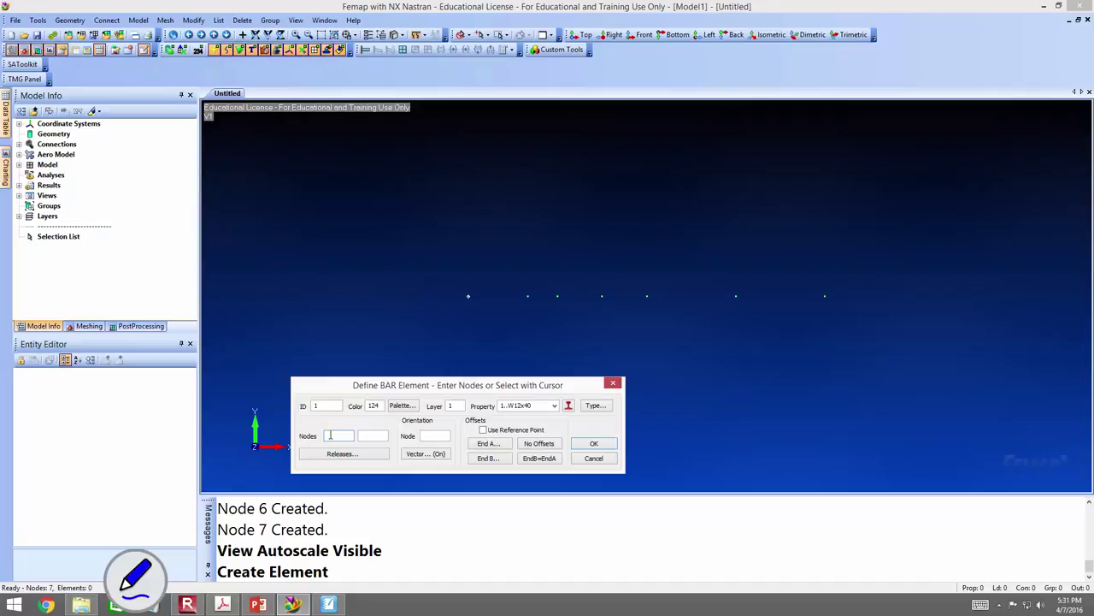
# - Create W12x40 bar elements between nodes 1 and 2 and between nodes 2 and 3
pyautogui.write('1')
pyautogui.press('Tab')
pyautogui.write('2')
pyautogui.press('Return')
pyautogui.write('2')
pyautogui.write('3')
pyautogui.press('Return')
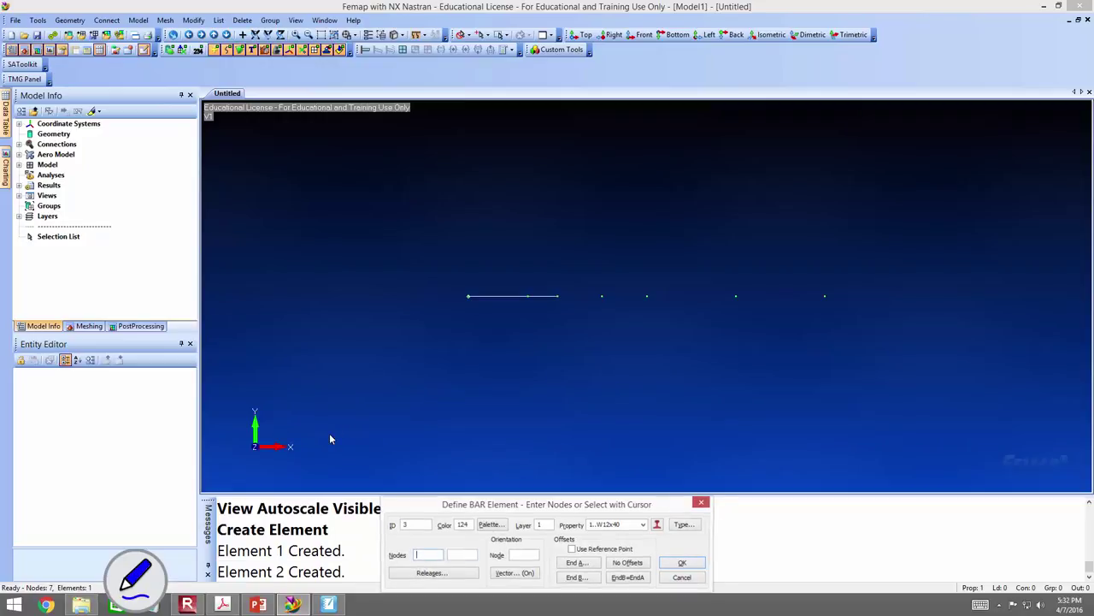
# - Create the remaining bar elements between nodes 3–4, 4–5, 5–6 and 6–7, and fit the whole beam in the view
pyautogui.write('4')
pyautogui.press('Return')
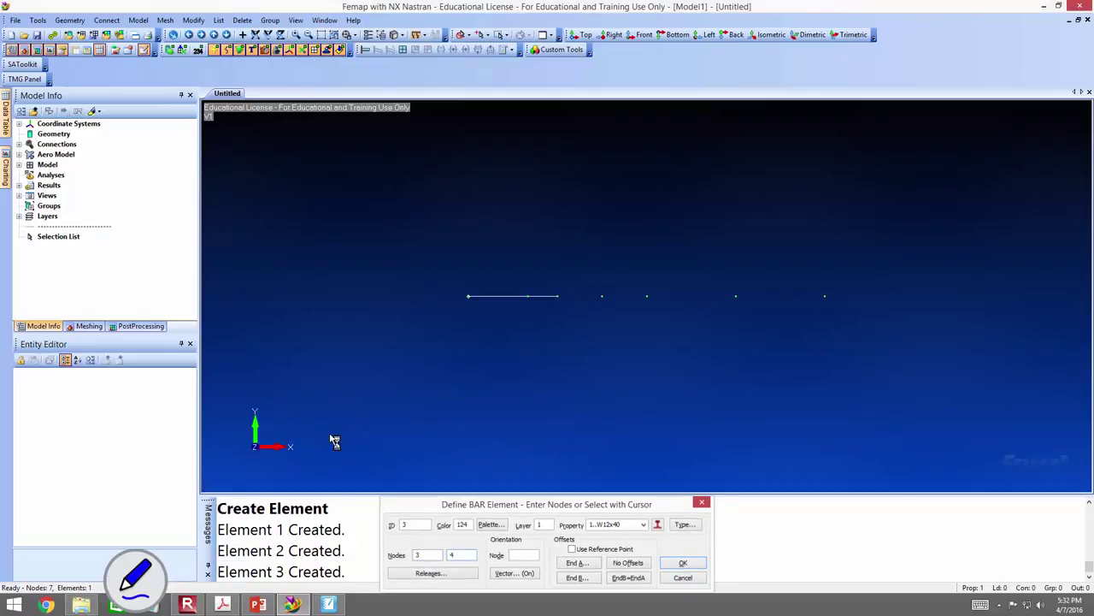
pyautogui.write('5')
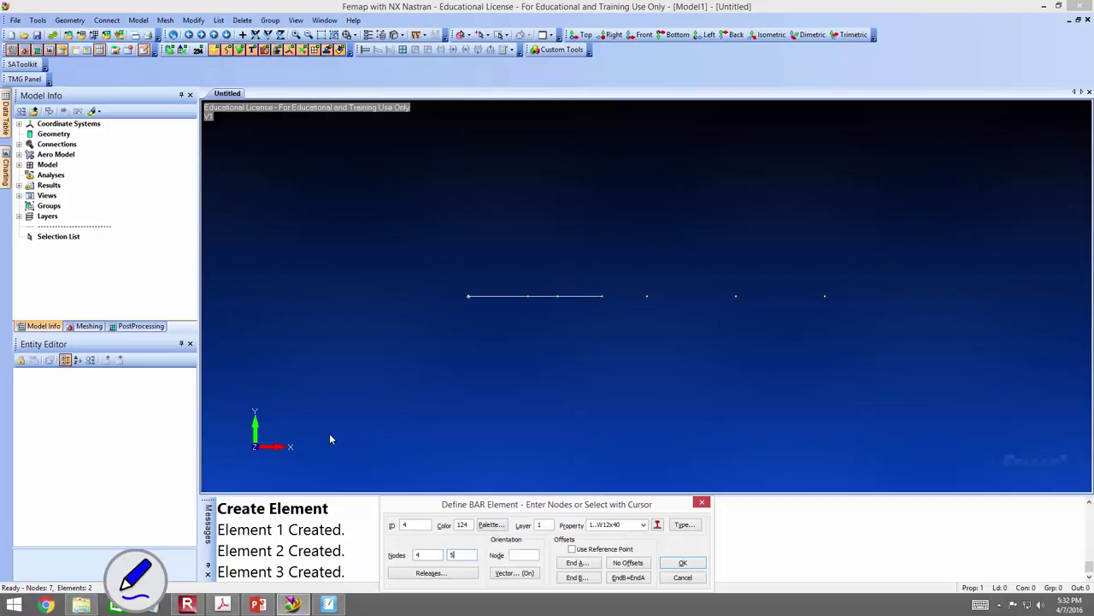
pyautogui.press('Return')
pyautogui.write('6')
pyautogui.press('Return')
pyautogui.write('7')
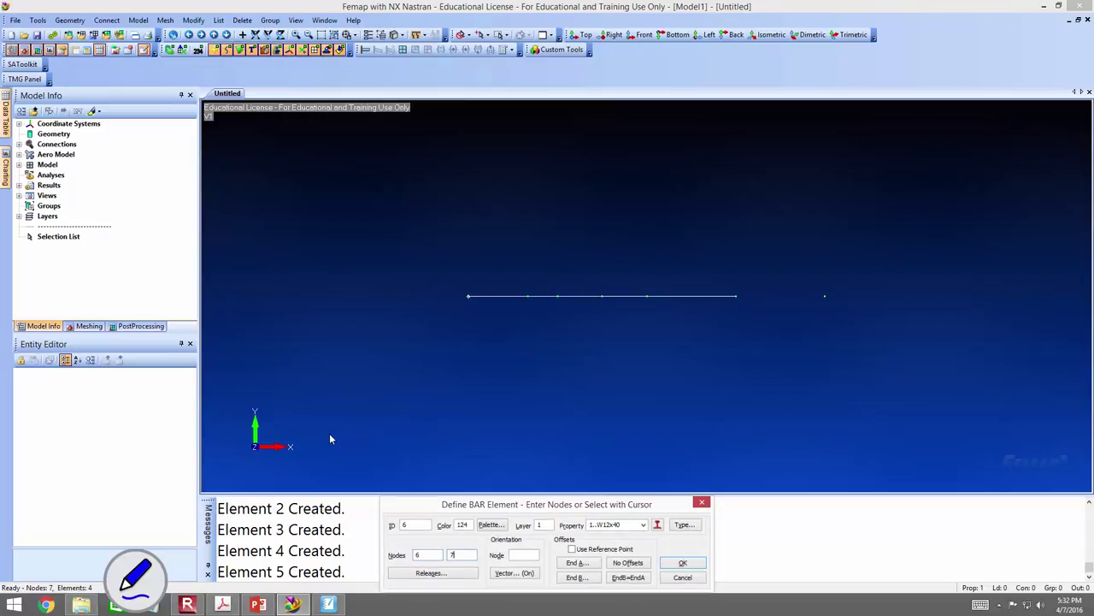
pyautogui.press('Return')
pyautogui.press('Escape')
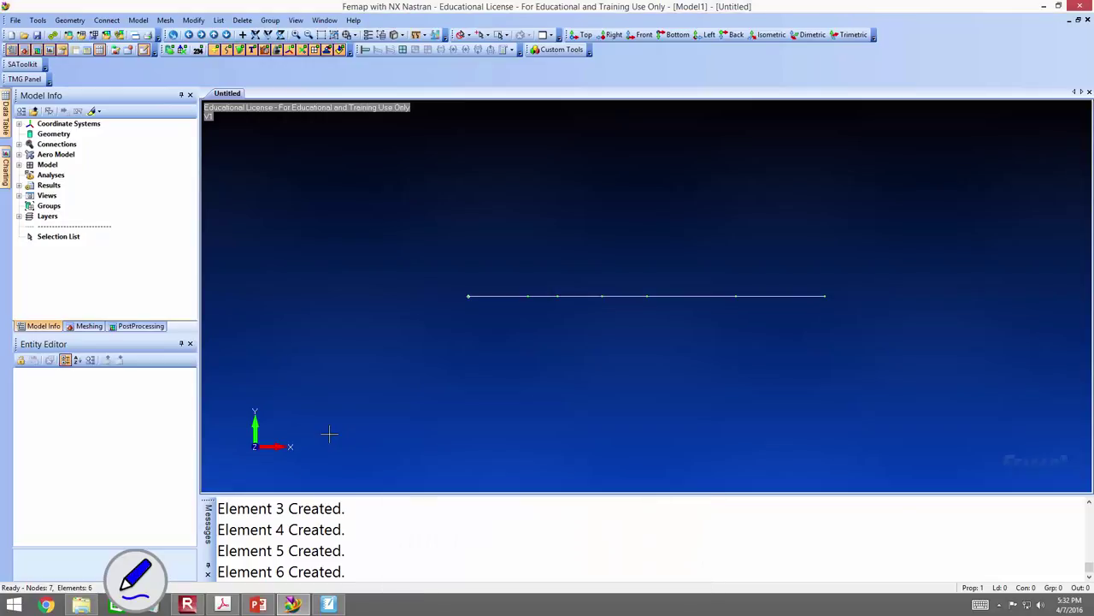
pyautogui.hotkey('ctrl', 'a')
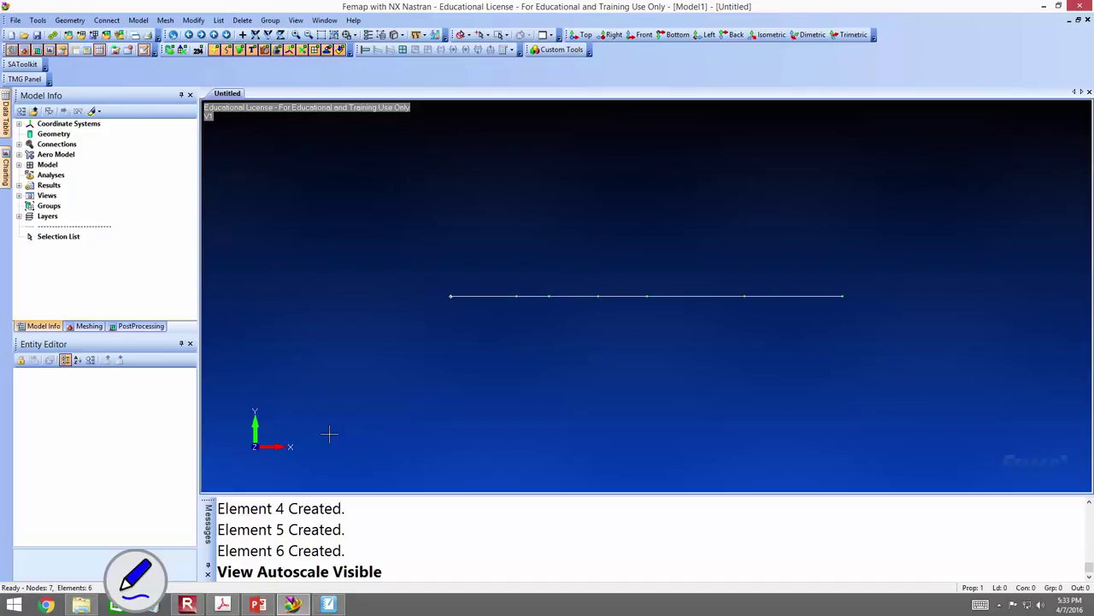
# - Display the elements with their cross section in isometric view and examine the beam's profile and orientation
pyautogui.click(768, 39)
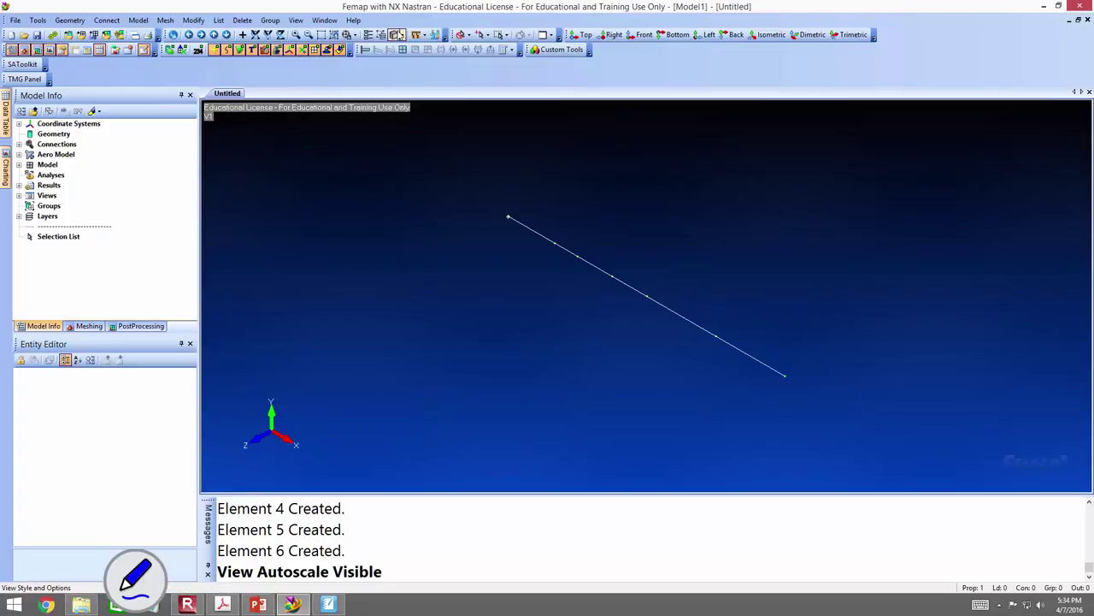
pyautogui.click(395, 35)
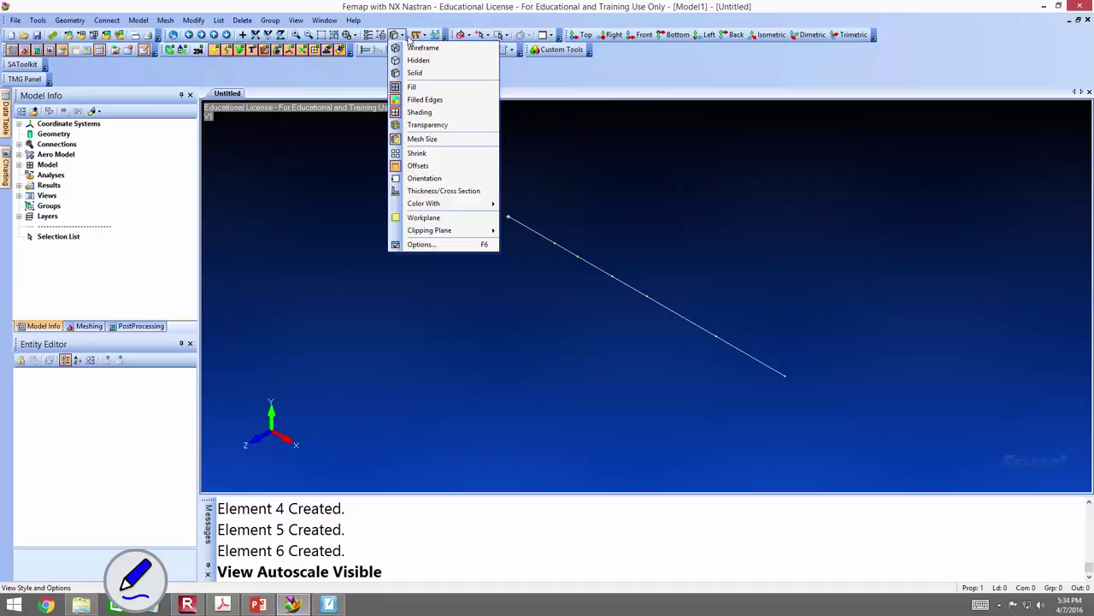
pyautogui.click(439, 194)
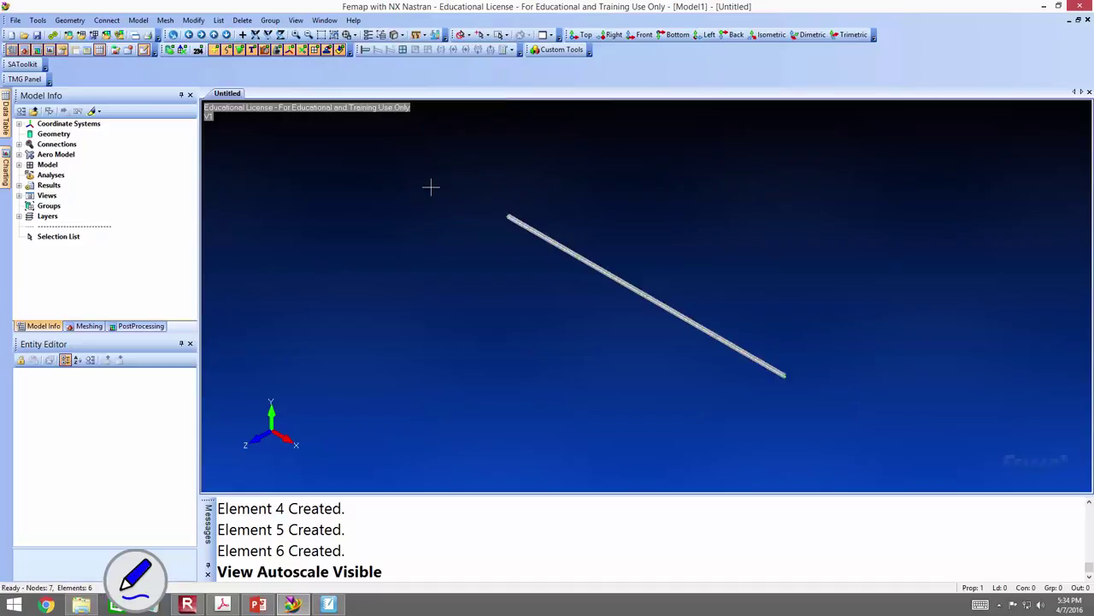
pyautogui.scroll(3, 625, 288)
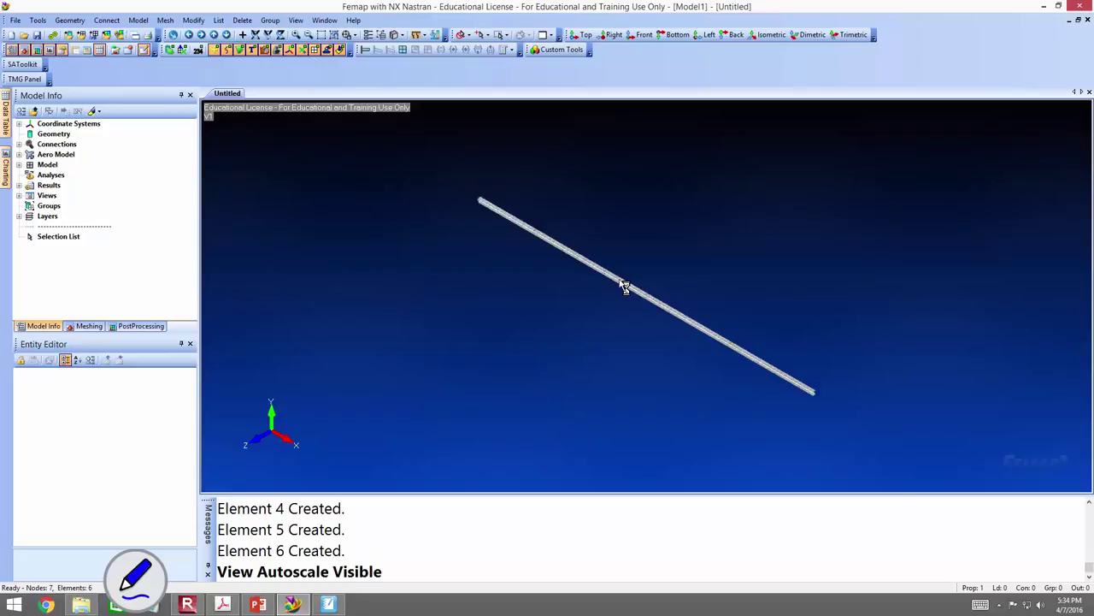
pyautogui.scroll(5, 625, 287)
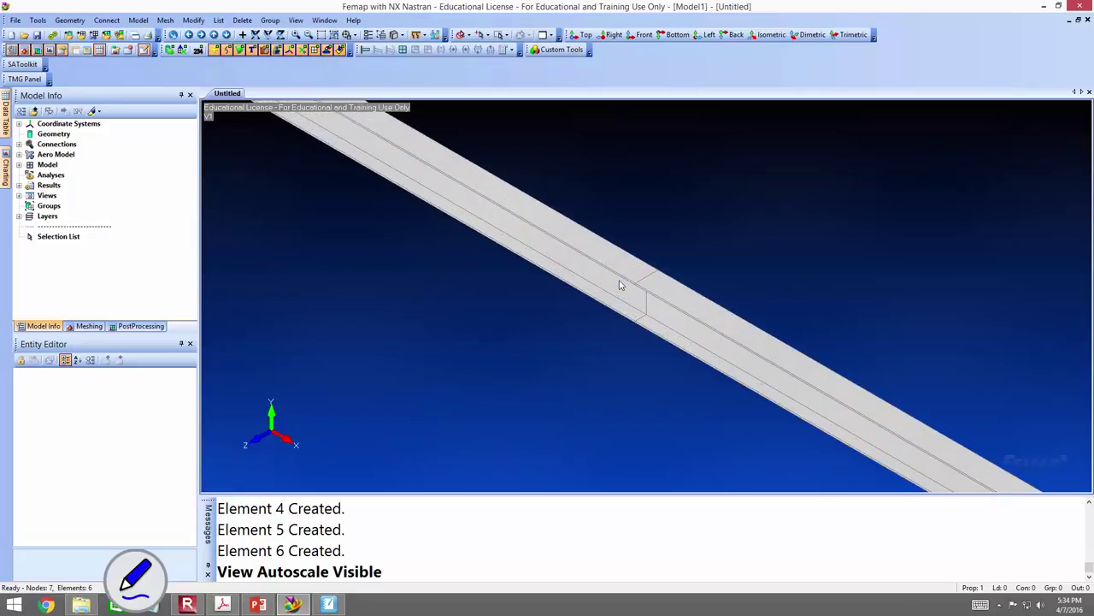
pyautogui.scroll(-6, 642, 313)
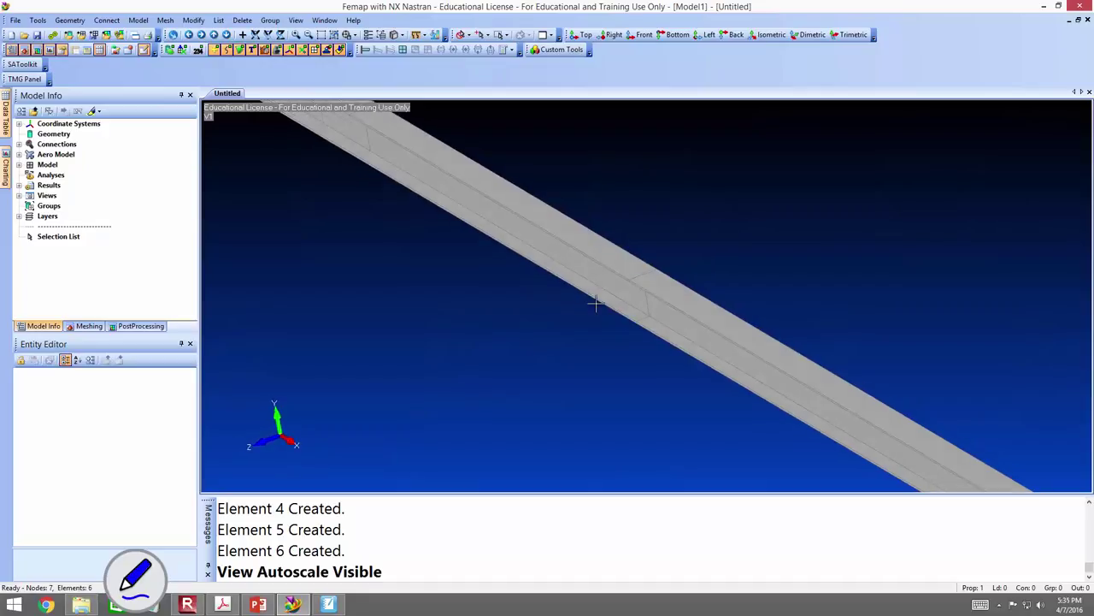
pyautogui.moveTo(539, 268)
pyautogui.mouseDown(button='middle')
pyautogui.moveTo(528, 257)
pyautogui.moveTo(548, 276)
pyautogui.mouseUp(button='middle')
pyautogui.scroll(2, 548, 275)
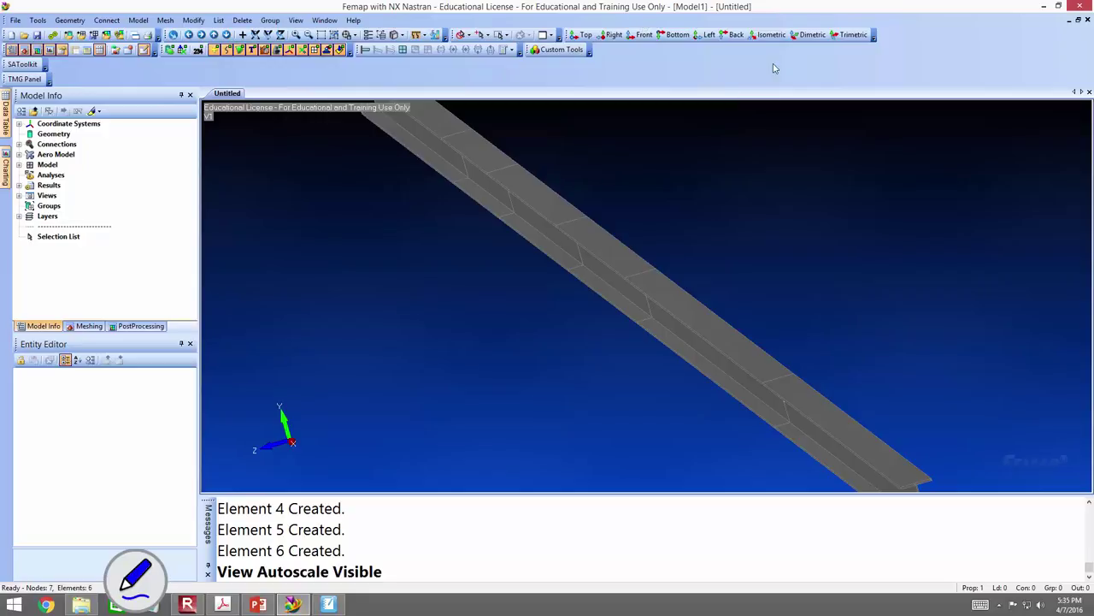
# - Return the beam to the top view and turn off the thickness/cross-section display
pyautogui.click(765, 36)
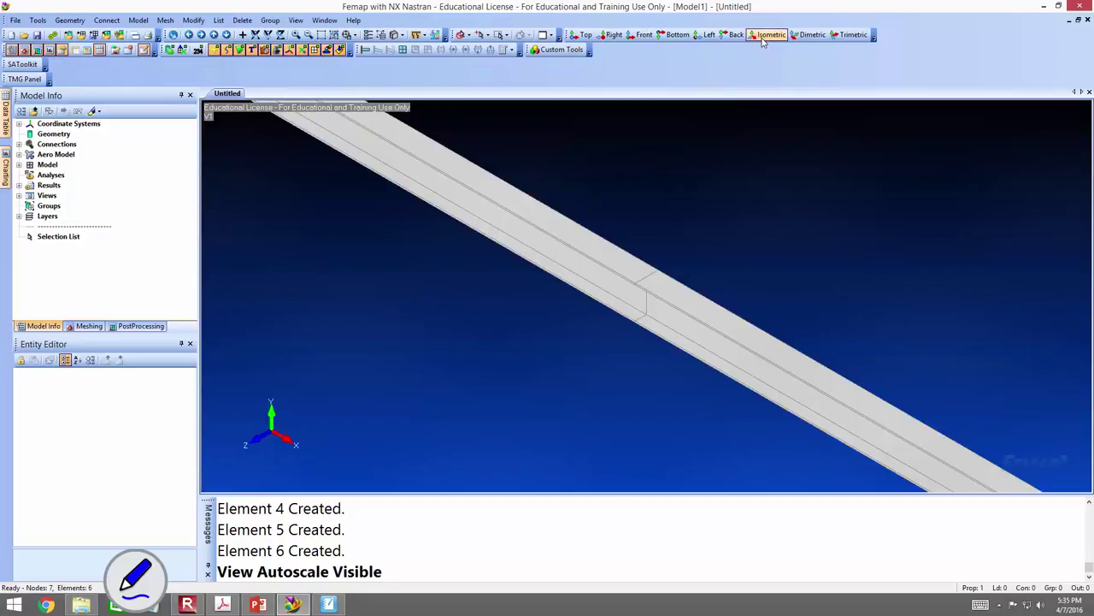
pyautogui.click(764, 36)
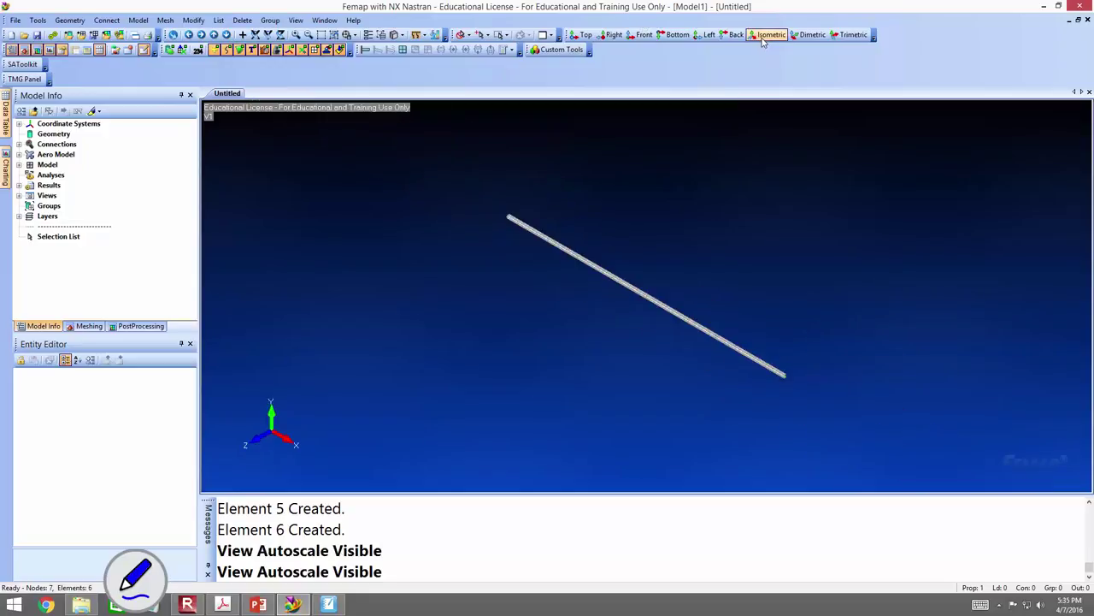
pyautogui.click(578, 36)
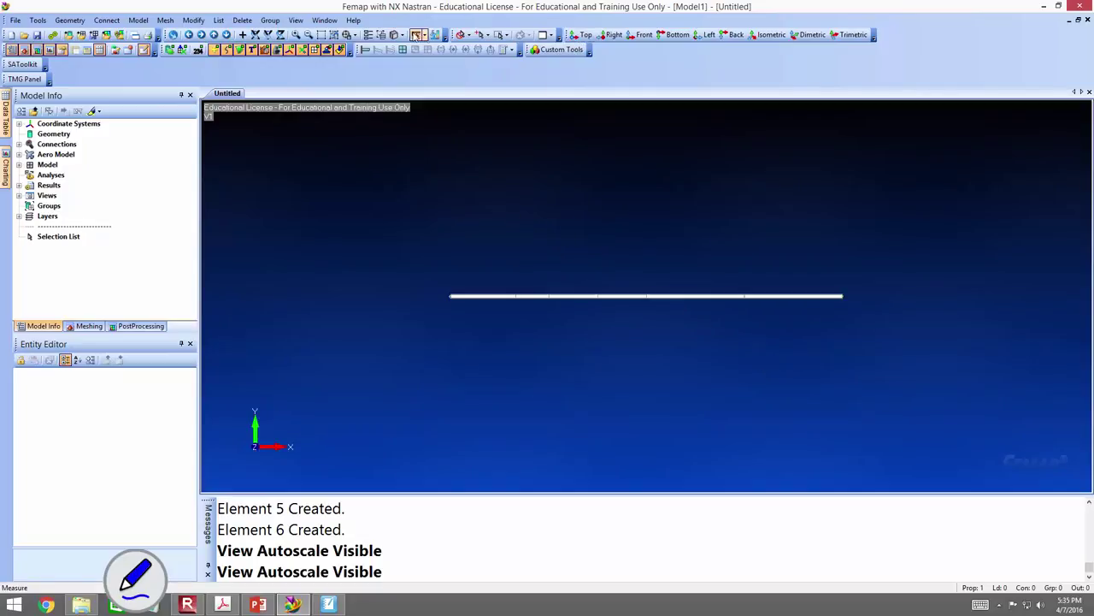
pyautogui.click(399, 35)
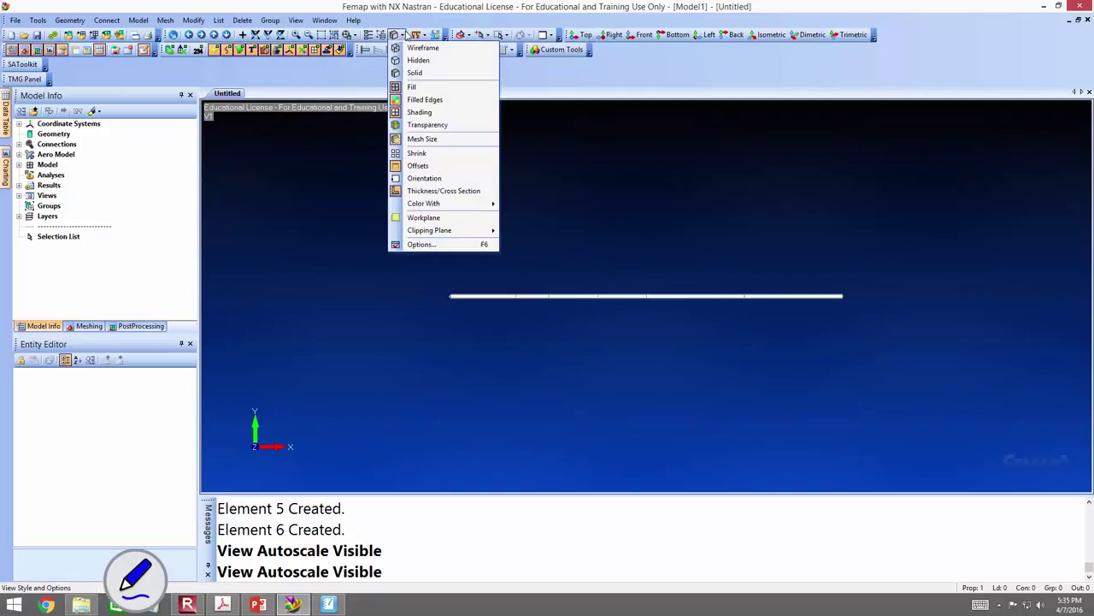
pyautogui.click(431, 191)
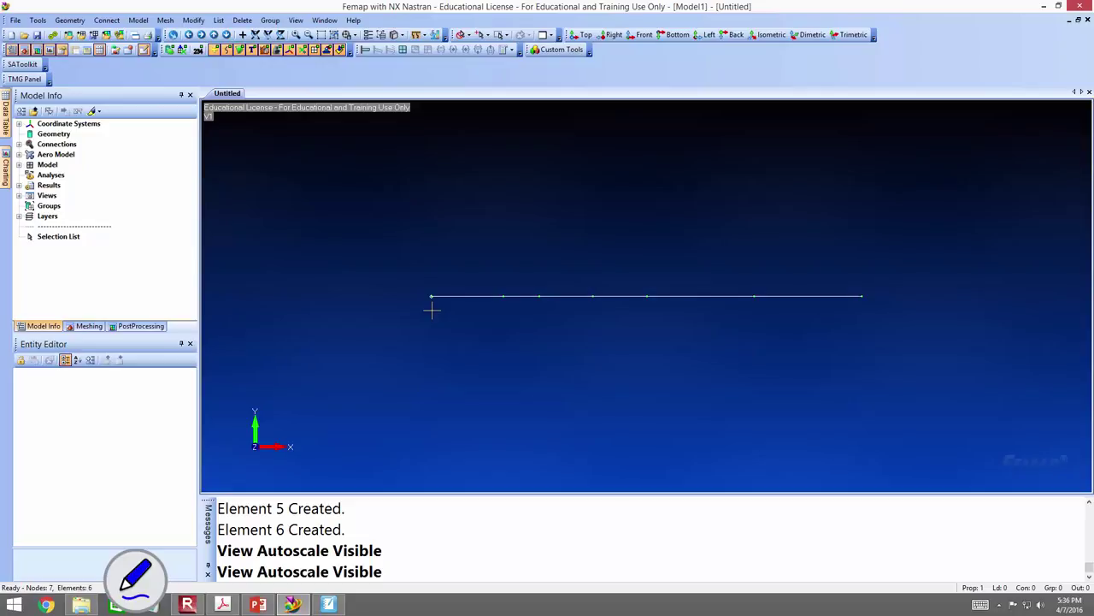
# - Create a standard load set titled "Applied Loads"
pyautogui.click(165, 21)
pyautogui.moveTo(139, 21)
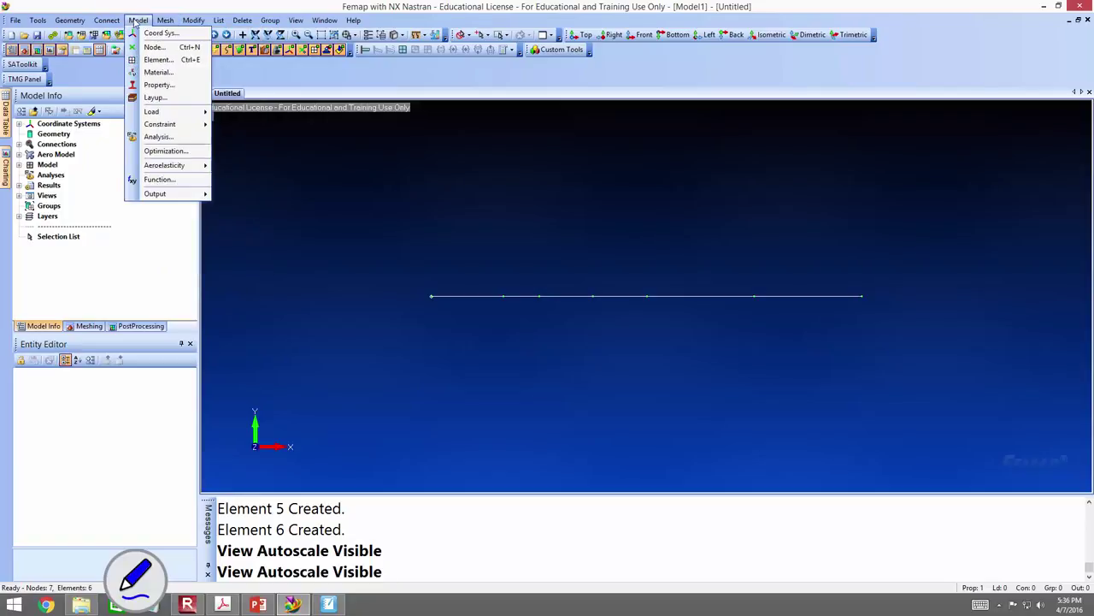
pyautogui.moveTo(154, 111)
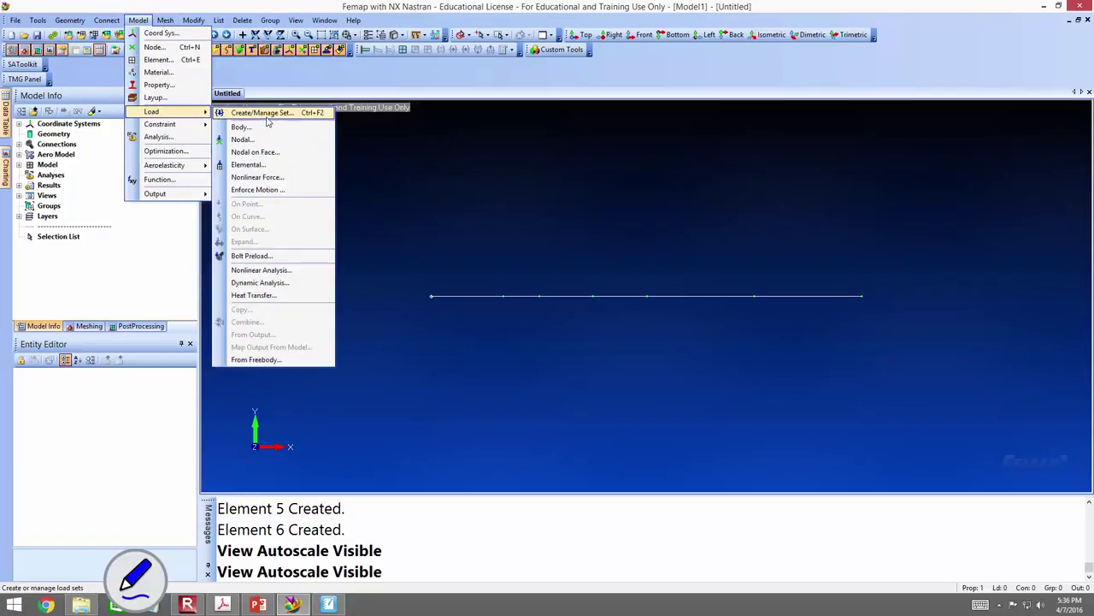
pyautogui.click(266, 114)
pyautogui.click(607, 411)
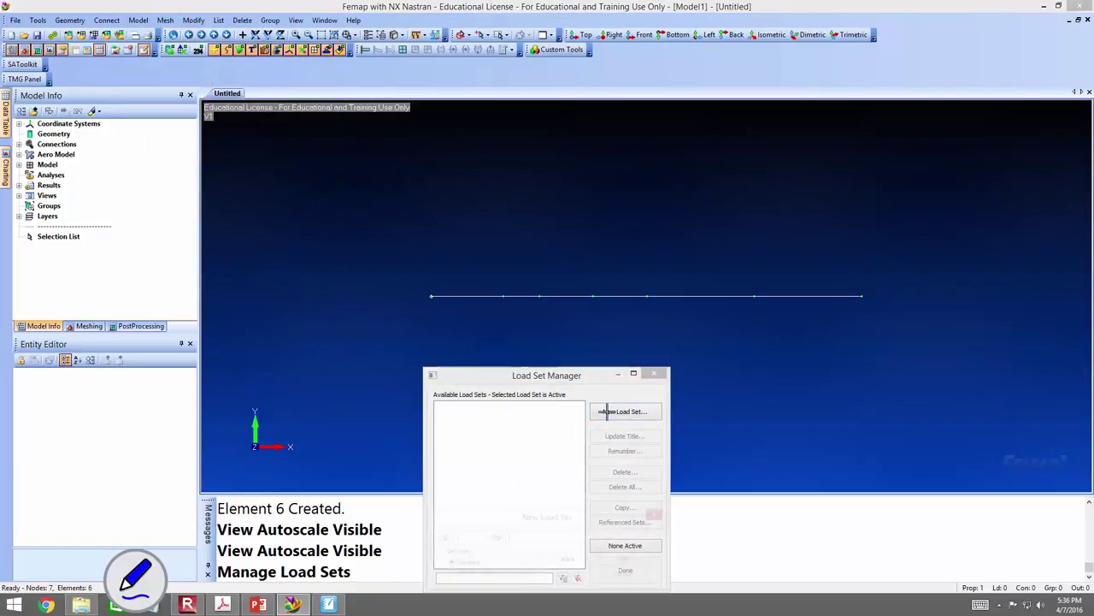
pyautogui.write('Applied Loads')
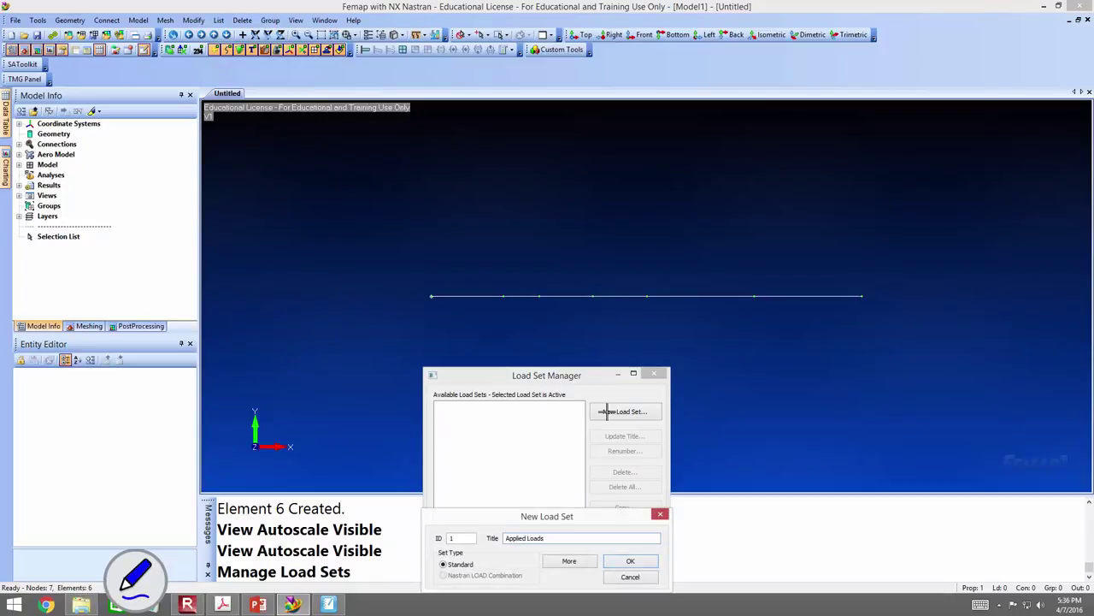
pyautogui.click(648, 563)
pyautogui.click(649, 579)
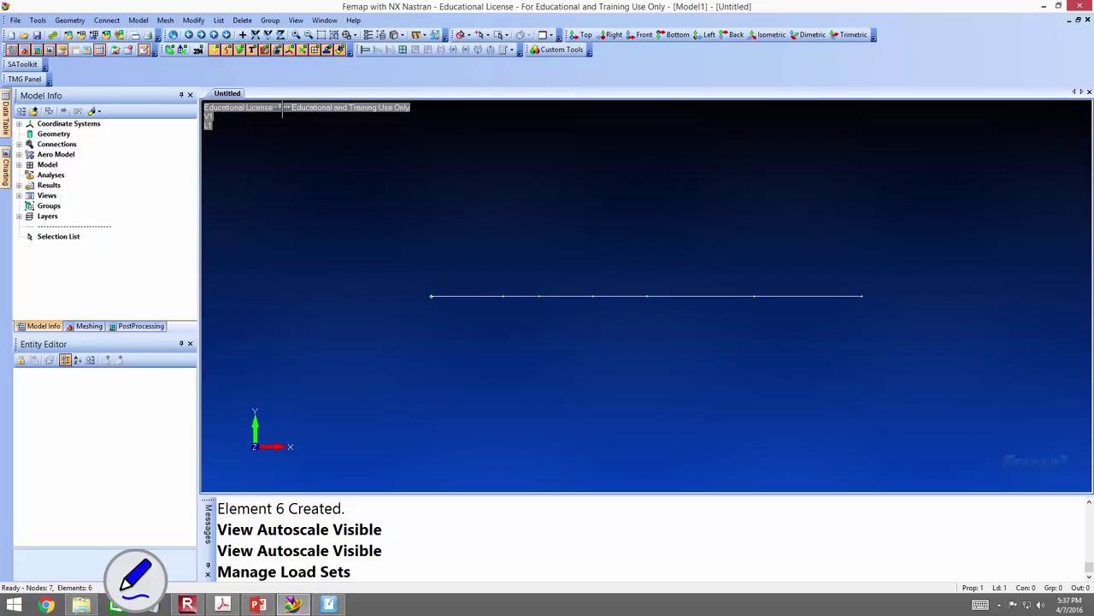
# - Create a standard constraint set titled "Boundary Conditions"
pyautogui.click(144, 21)
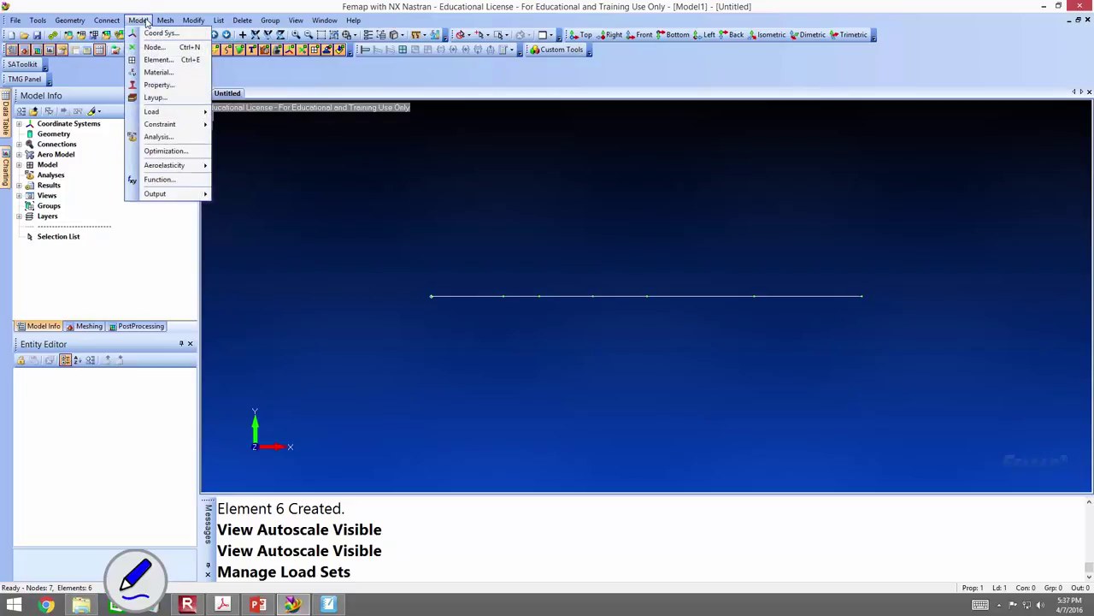
pyautogui.moveTo(180, 125)
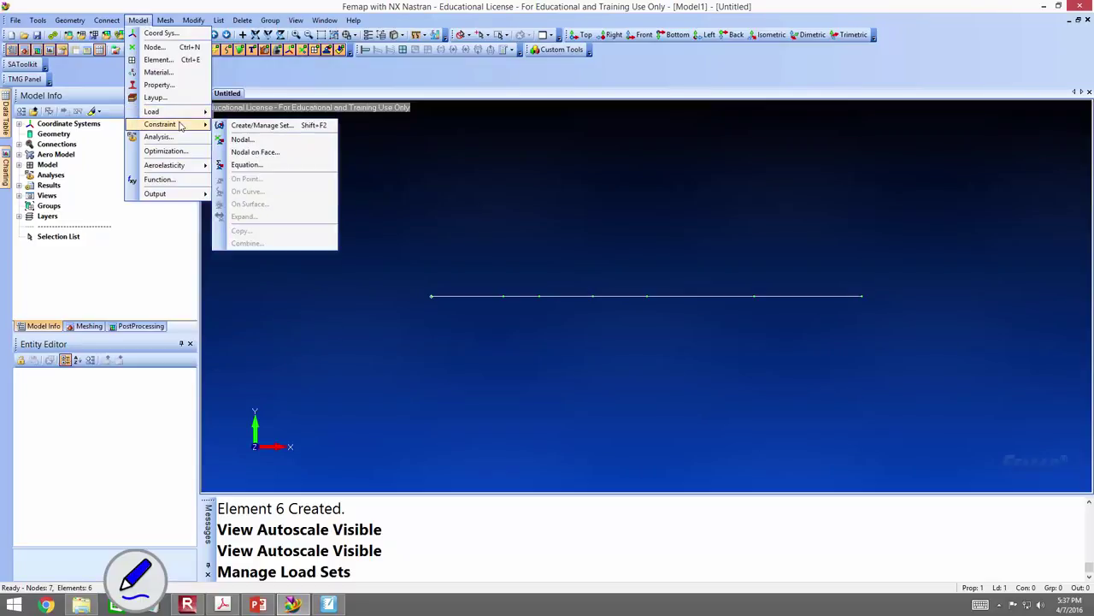
pyautogui.click(254, 127)
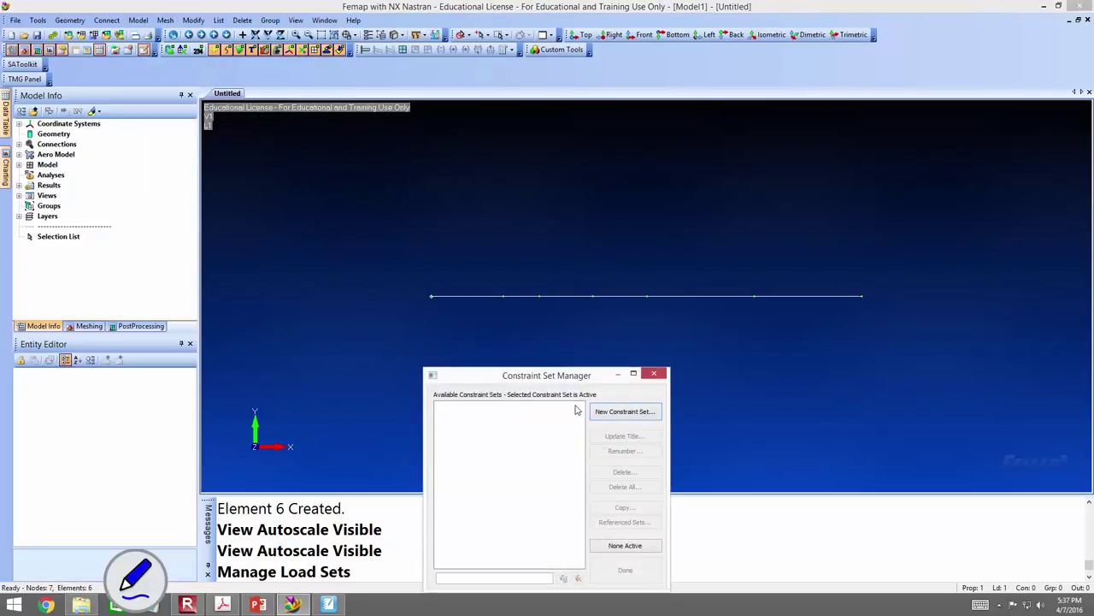
pyautogui.click(601, 411)
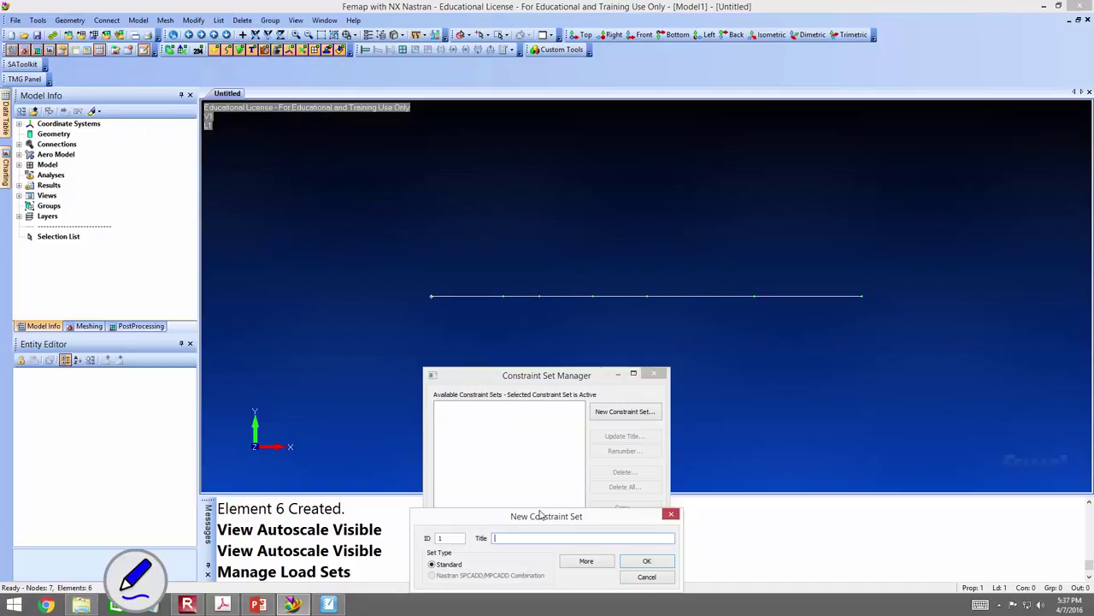
pyautogui.write('Boundary Conditions')
pyautogui.press('Return')
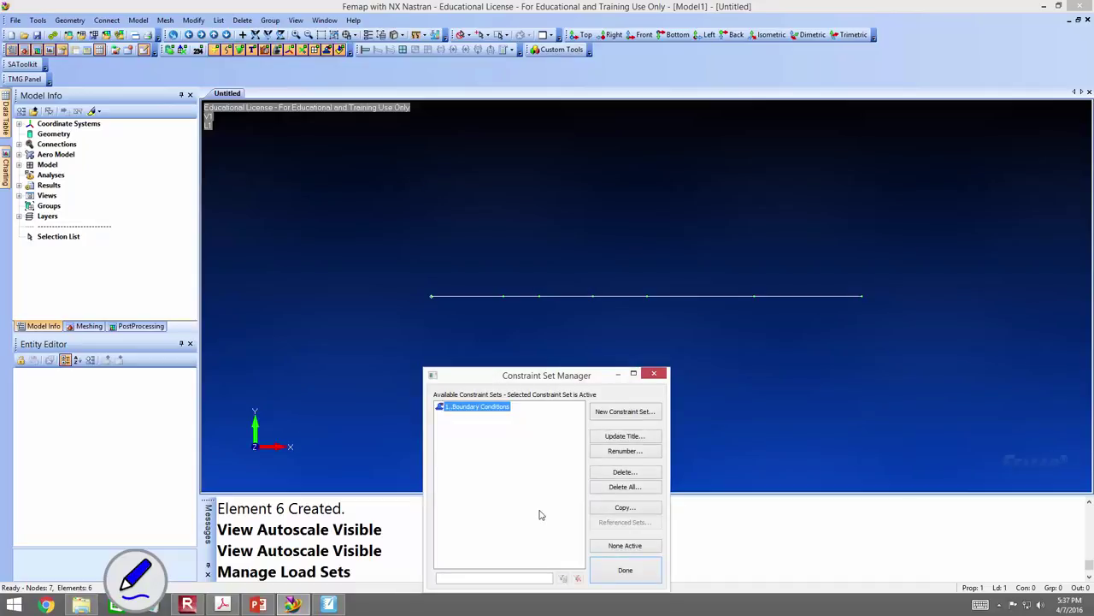
pyautogui.click(625, 571)
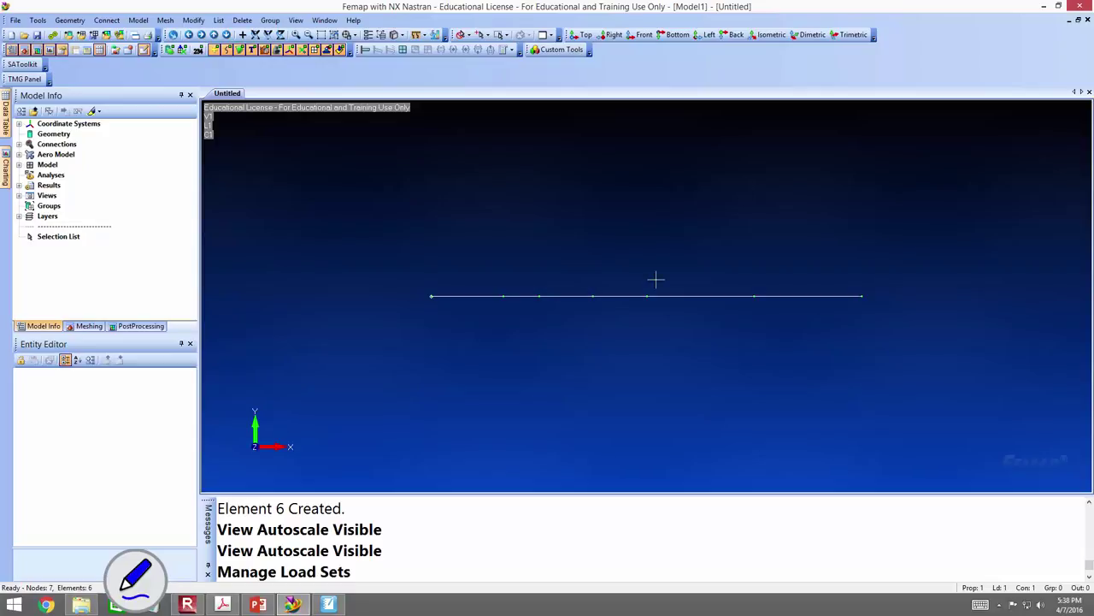
# - Display the workplane with its rulers along the beam
pyautogui.click(399, 35)
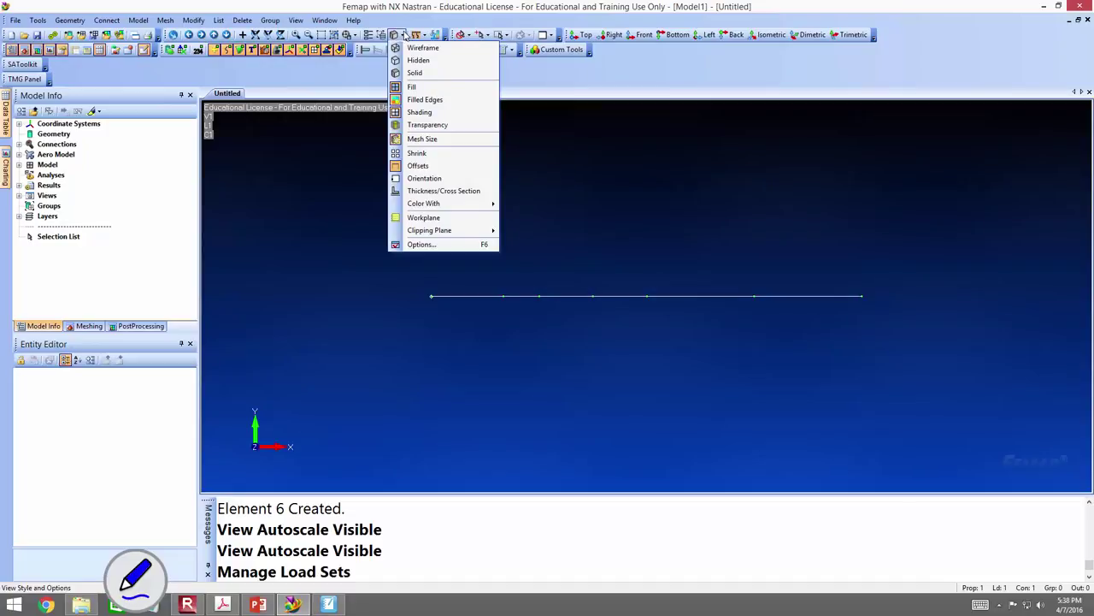
pyautogui.click(430, 221)
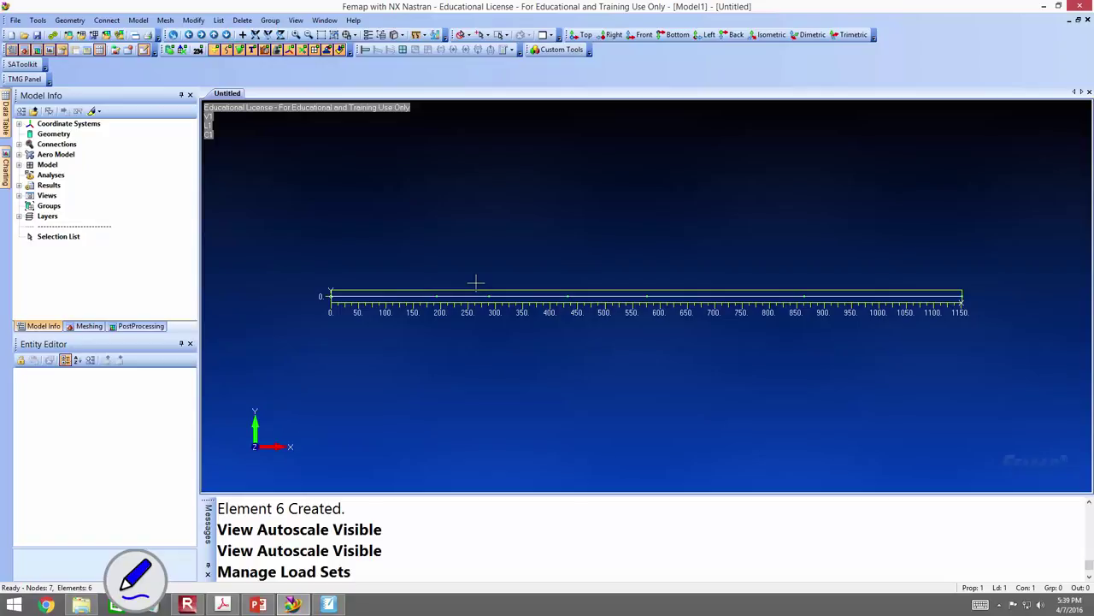
# - Apply a fixed nodal constraint titled "Fixed Support" to the two end nodes of the beam, nodes 1 and 7
pyautogui.click(142, 20)
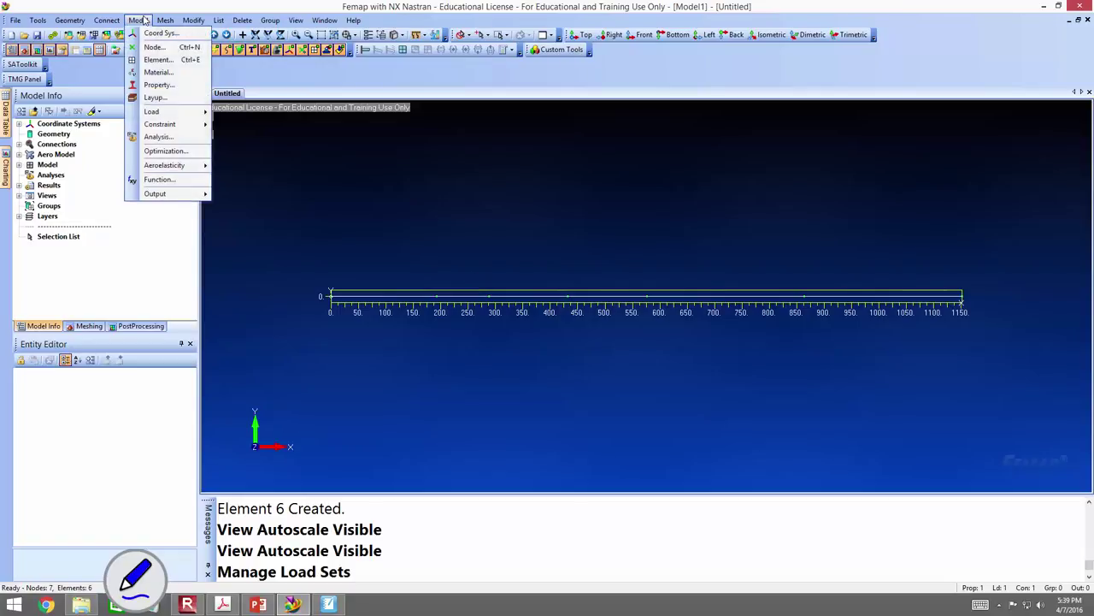
pyautogui.moveTo(168, 127)
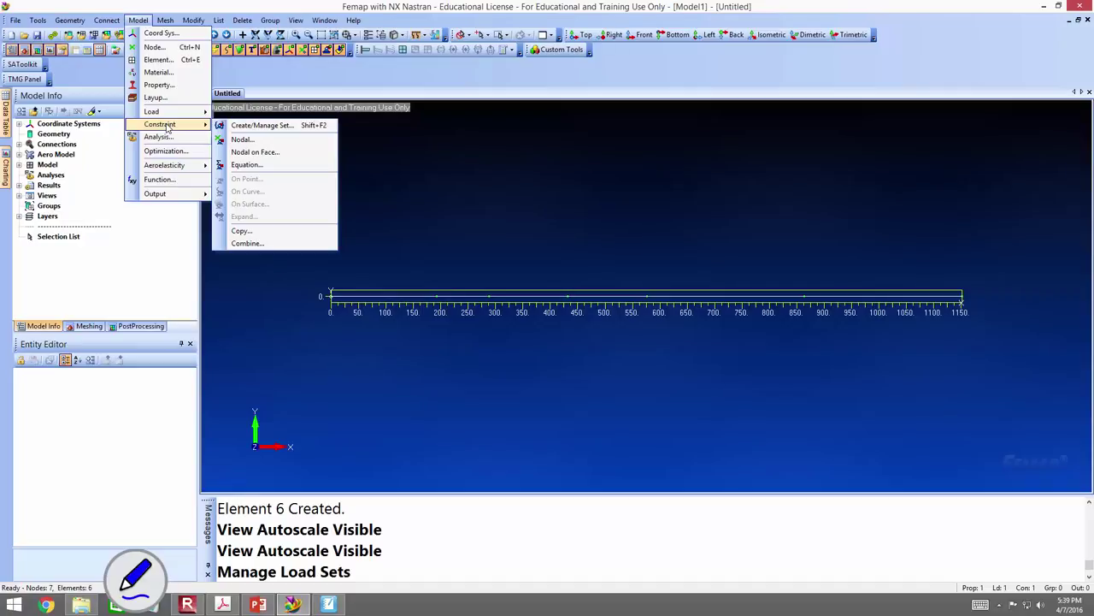
pyautogui.click(238, 140)
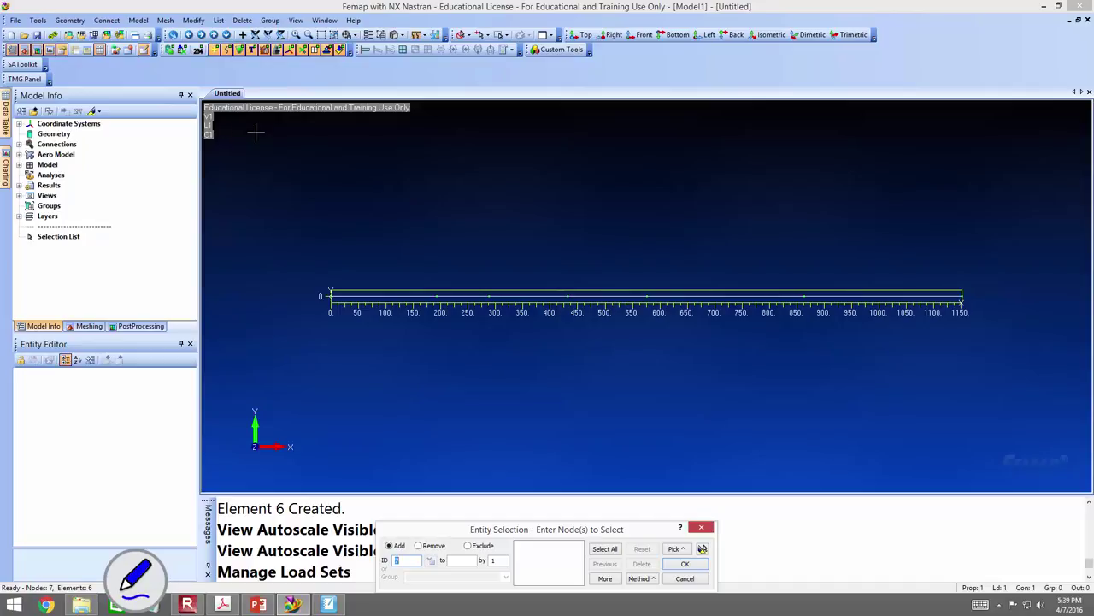
pyautogui.click(332, 297)
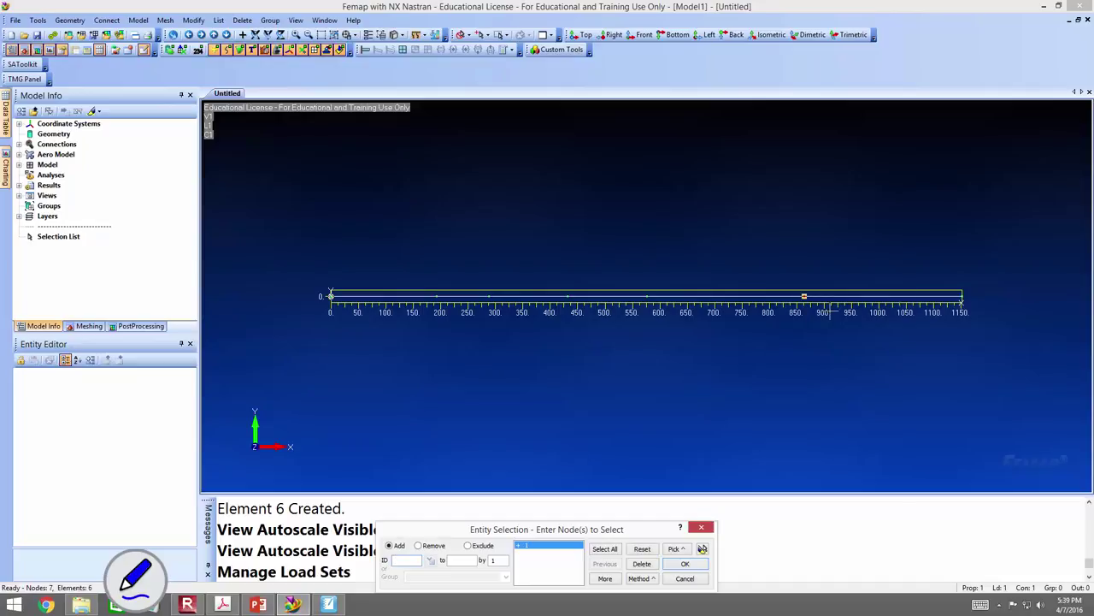
pyautogui.click(962, 296)
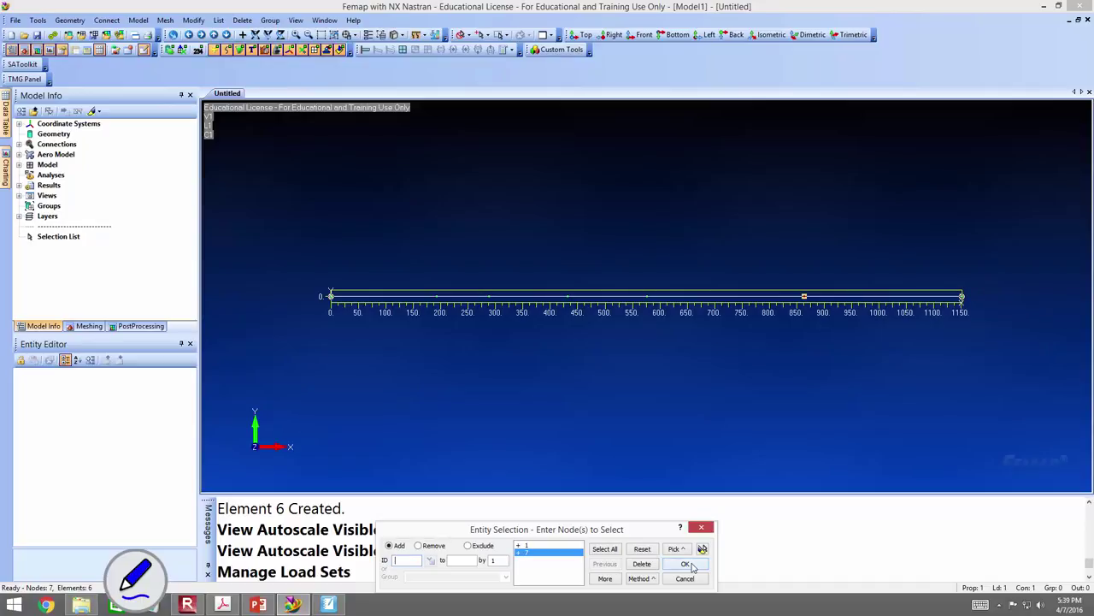
pyautogui.click(686, 565)
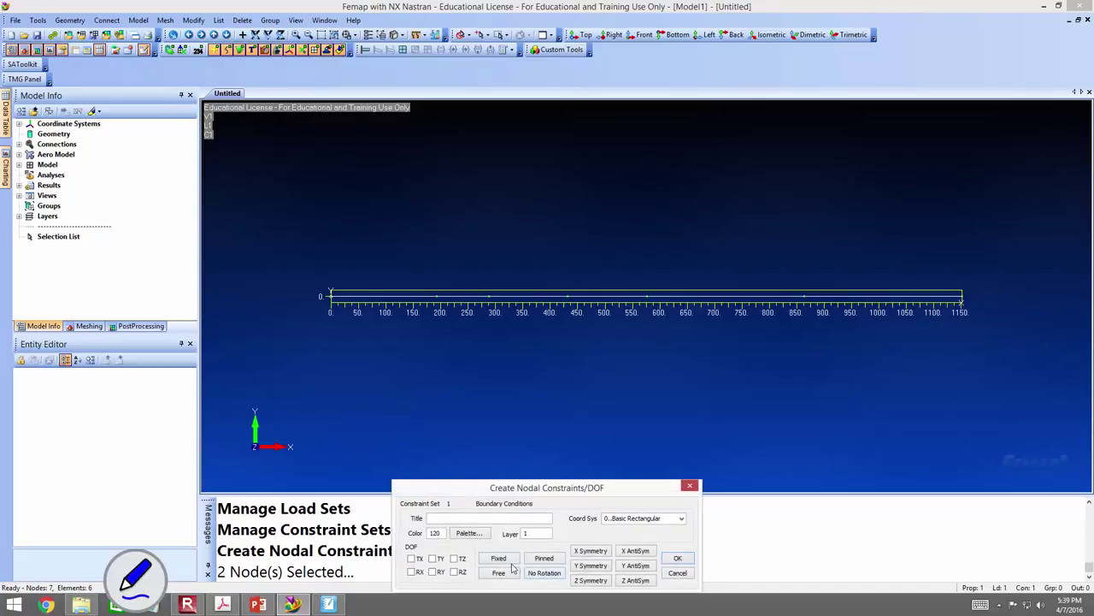
pyautogui.click(501, 560)
pyautogui.write('Fixed Support')
pyautogui.click(680, 559)
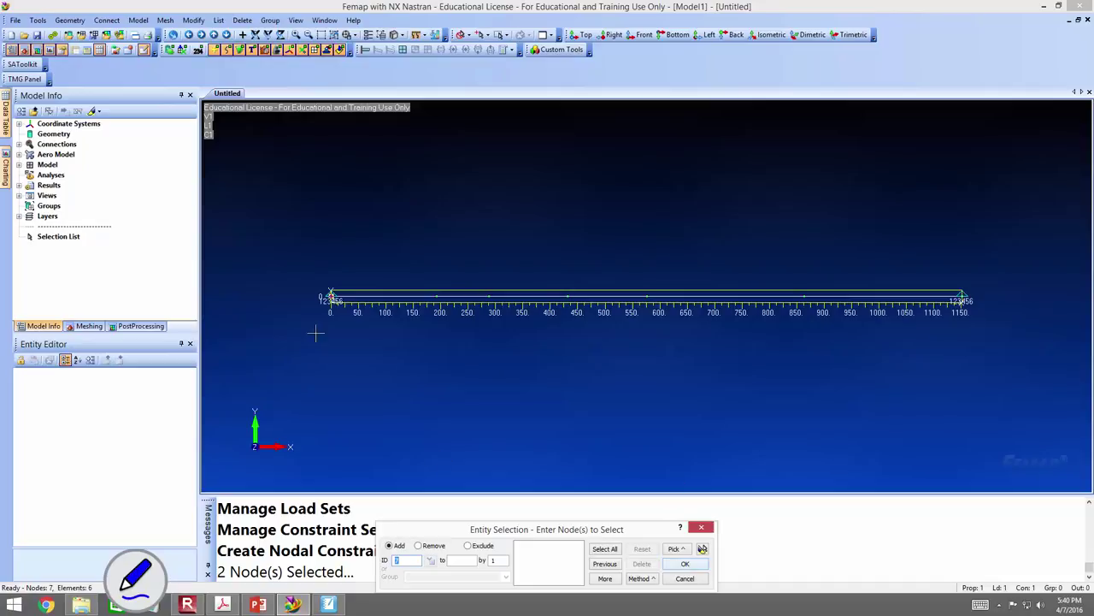
# - Apply a pinned nodal constraint titled "Pinned Support" to nodes 3, 5 and 6, then finish creating constraints
pyautogui.click(494, 318)
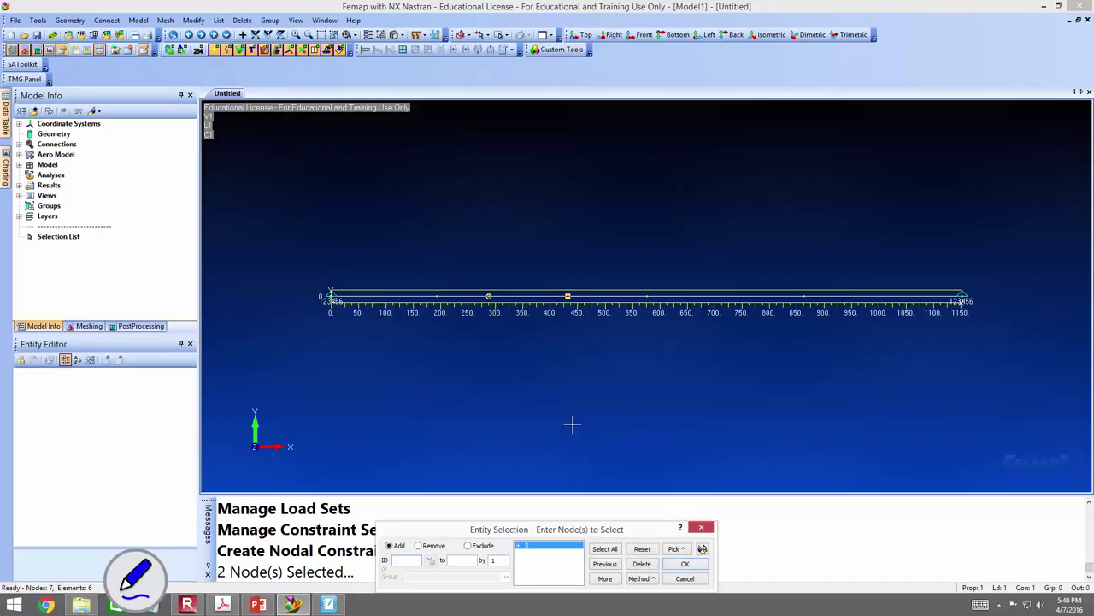
pyautogui.click(646, 397)
pyautogui.click(764, 412)
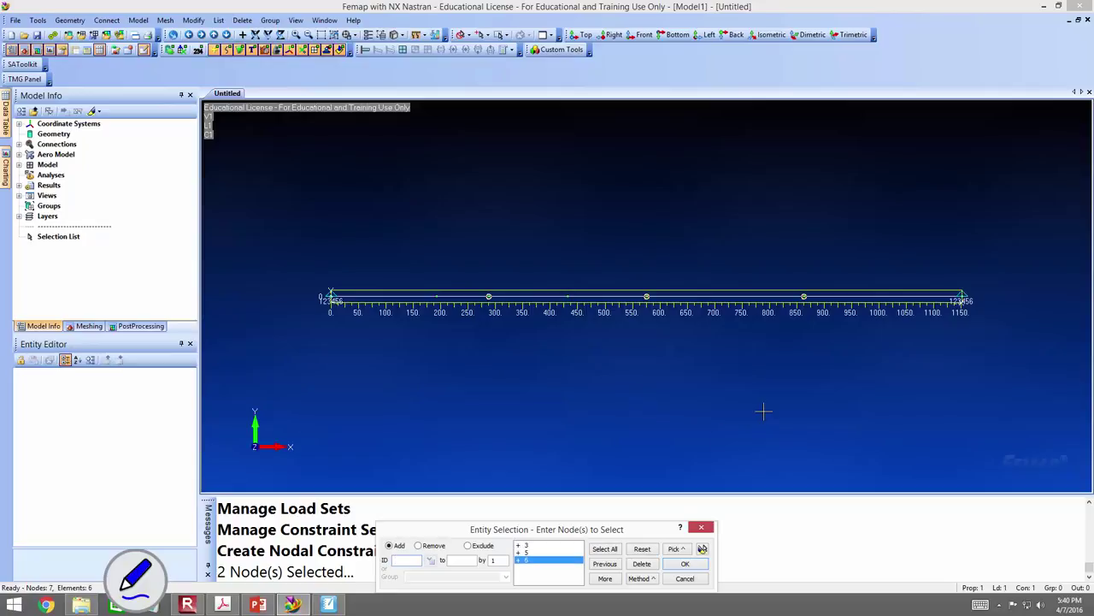
pyautogui.click(684, 564)
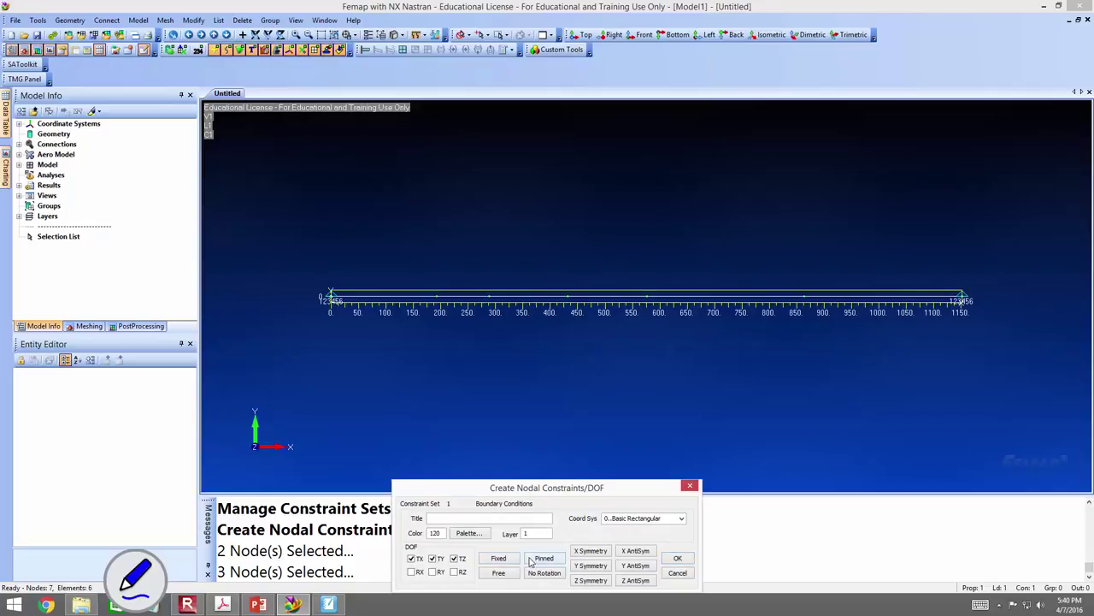
pyautogui.click(453, 519)
pyautogui.write('Pinned Support')
pyautogui.click(688, 561)
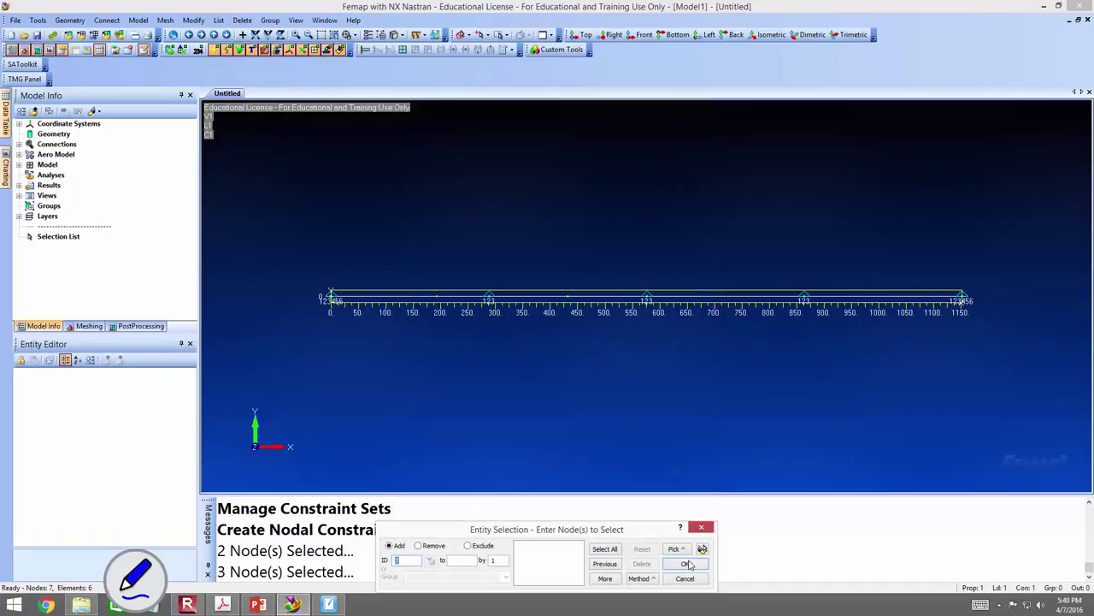
pyautogui.click(689, 564)
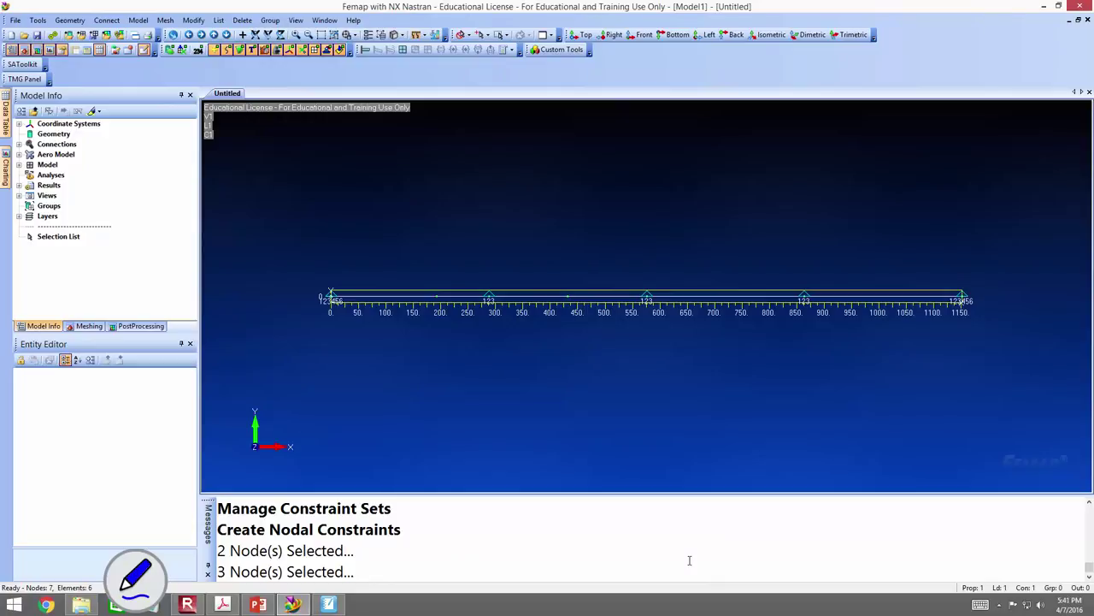
# - Hide the workplane and switch the beam to the isometric view
pyautogui.click(403, 37)
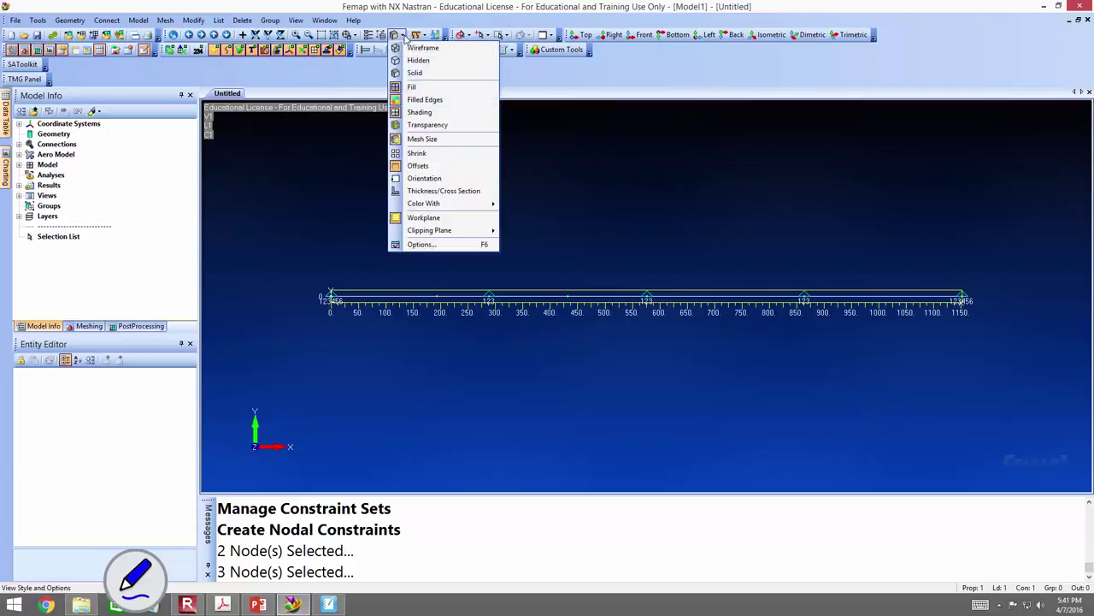
pyautogui.click(438, 218)
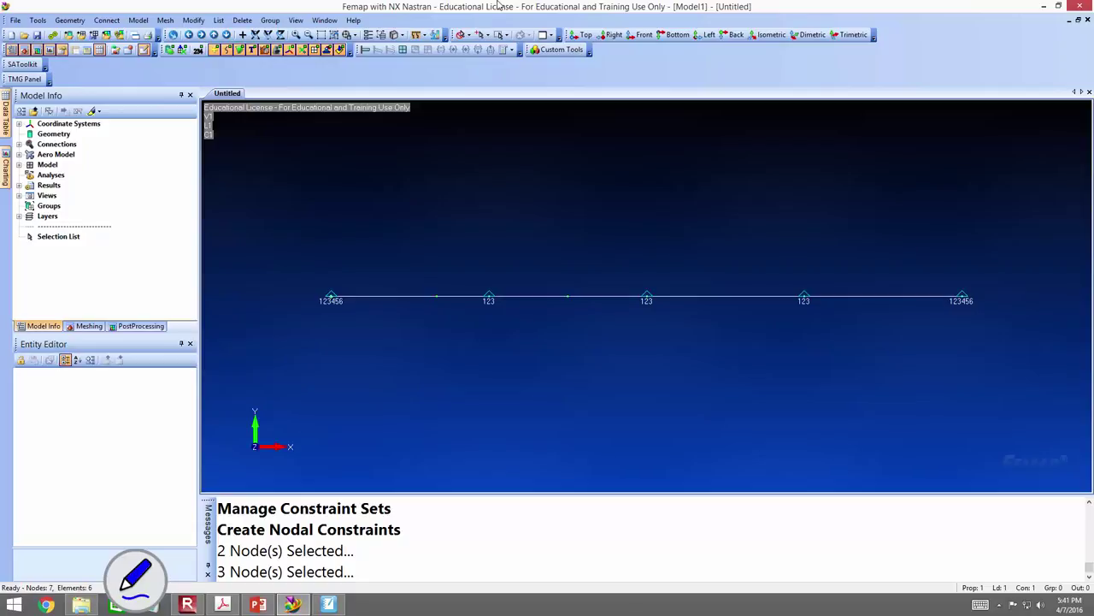
pyautogui.click(758, 35)
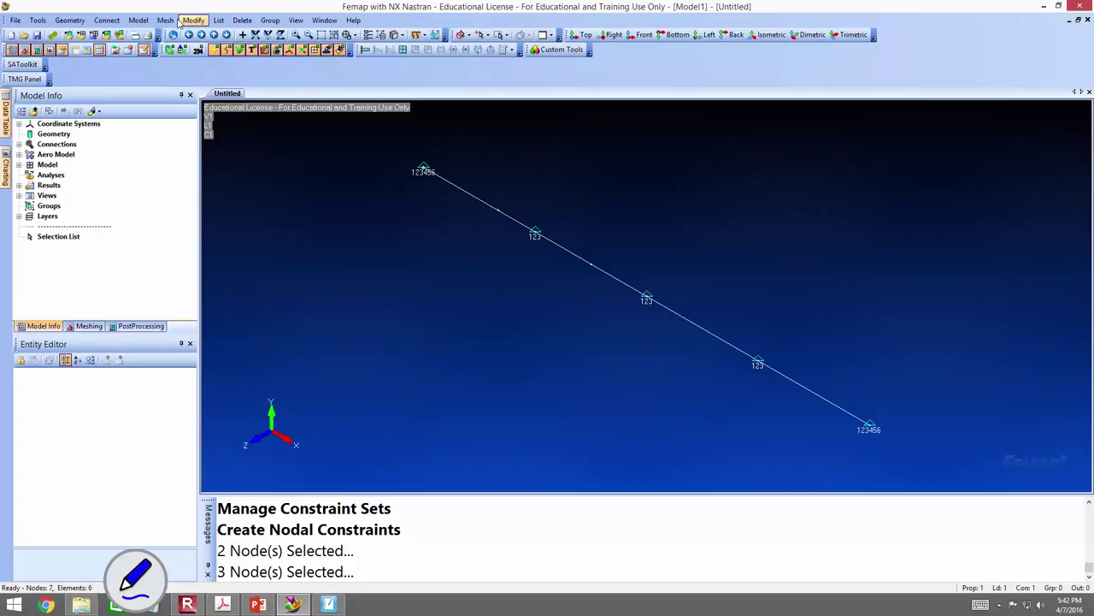
# - Start an elemental distributed load on element 1 at the beam's origin end and title it "Uniformly Distributed Load"
pyautogui.click(137, 19)
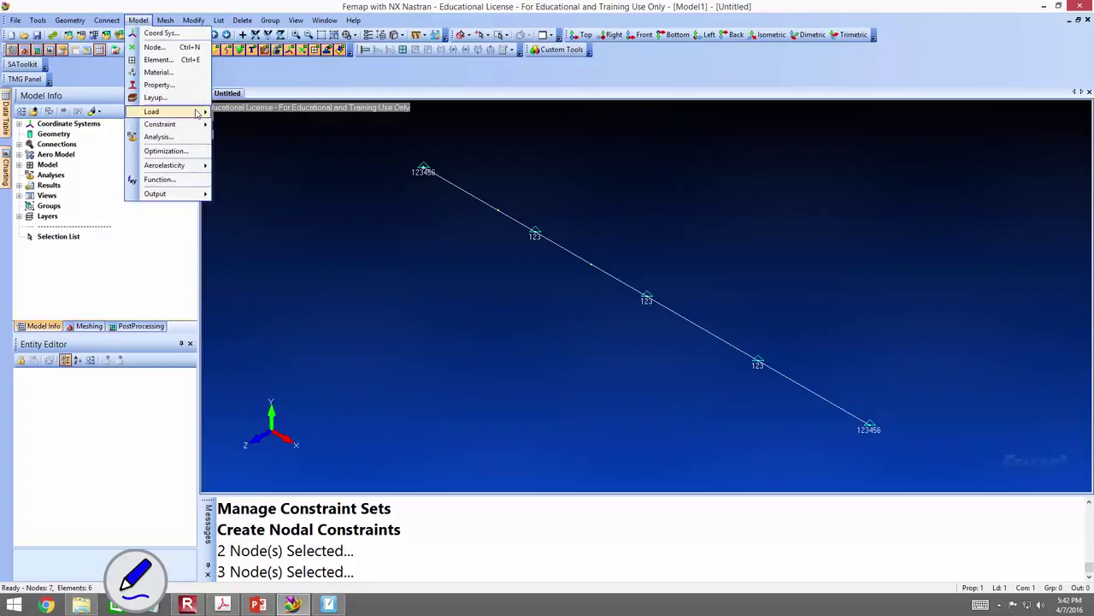
pyautogui.moveTo(195, 113)
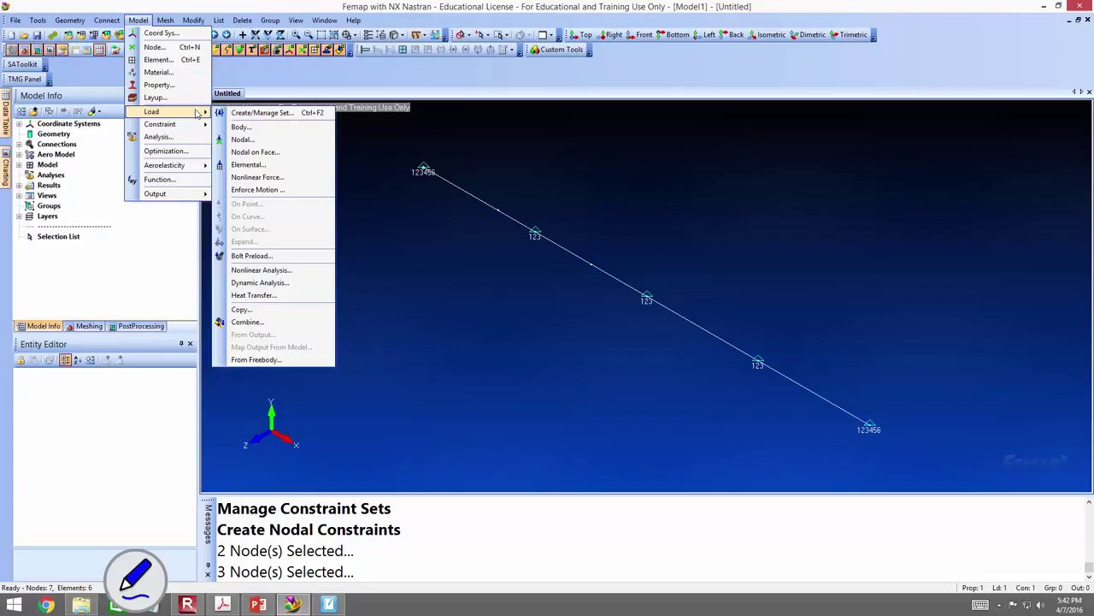
pyautogui.click(261, 164)
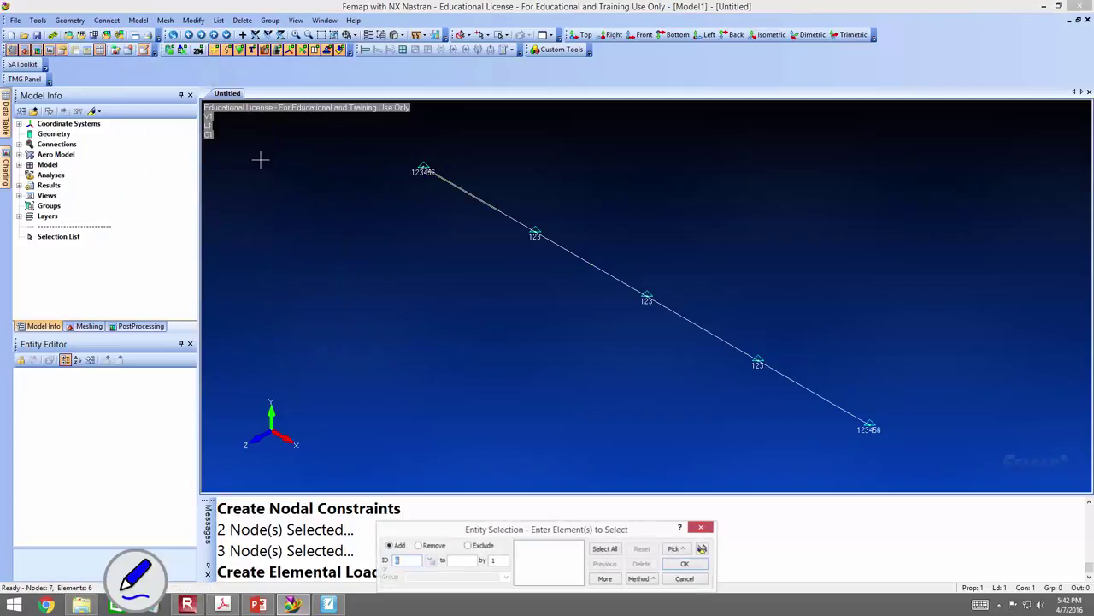
pyautogui.click(477, 201)
pyautogui.click(702, 332)
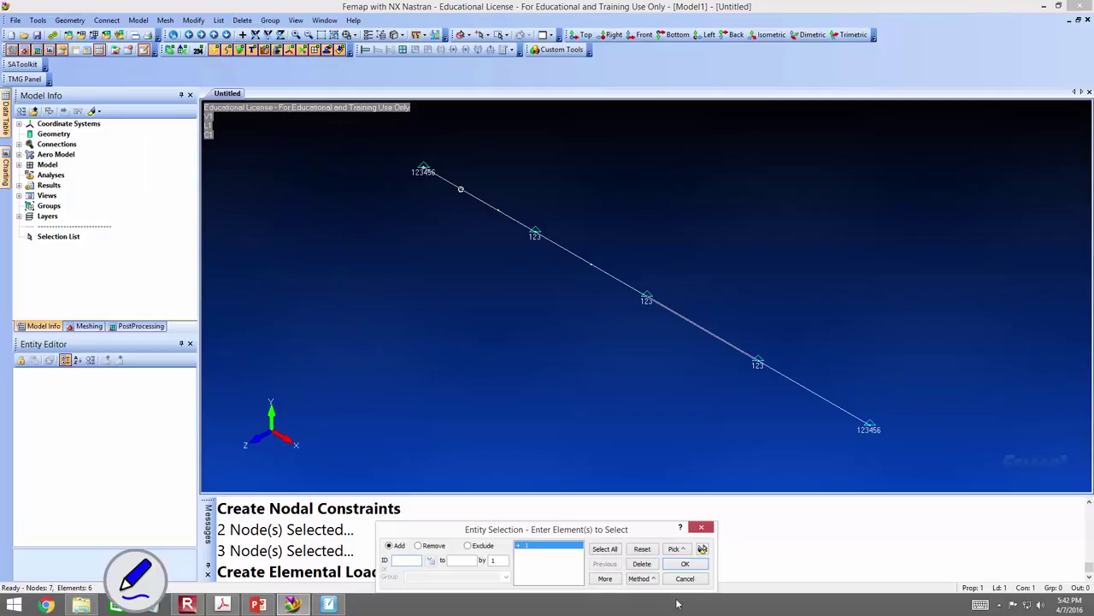
pyautogui.click(686, 564)
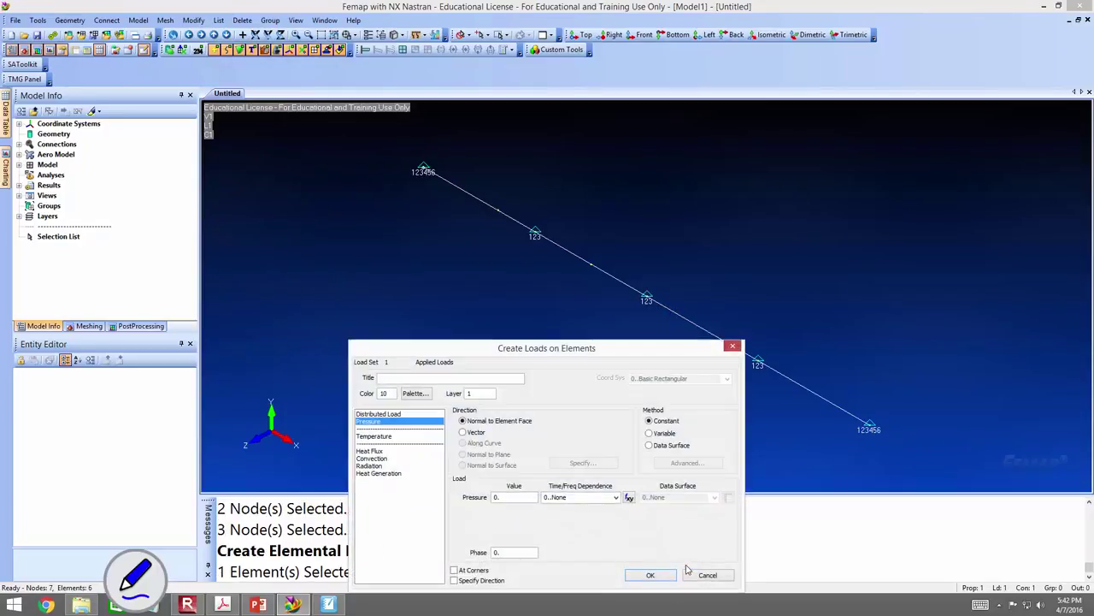
pyautogui.moveTo(535, 352); pyautogui.dragTo(444, 235)
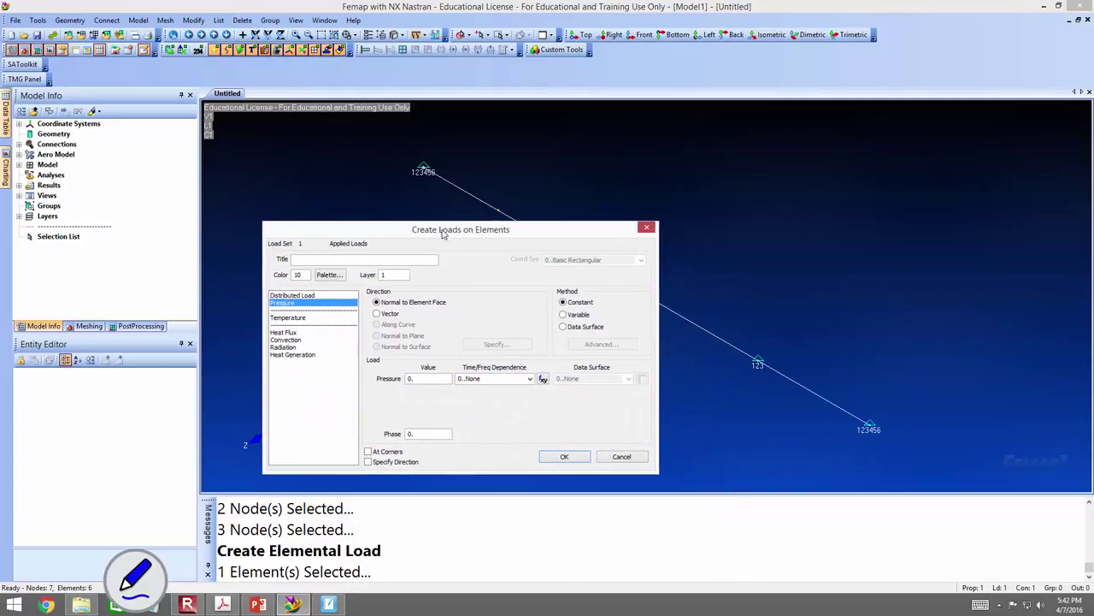
pyautogui.click(298, 294)
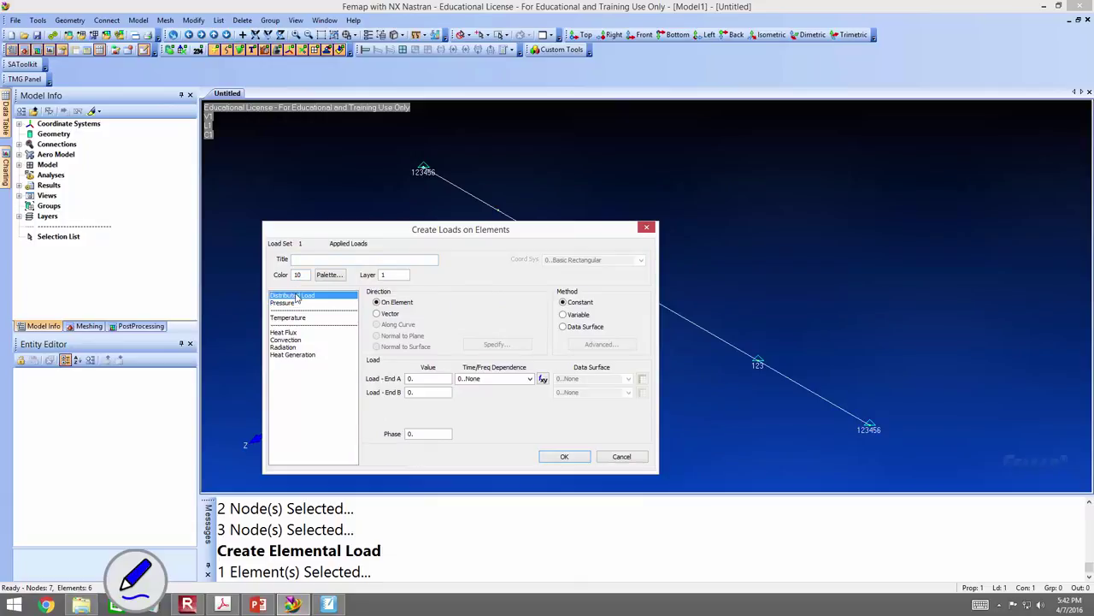
pyautogui.click(306, 260)
pyautogui.write('Uniformly Distributed Load')
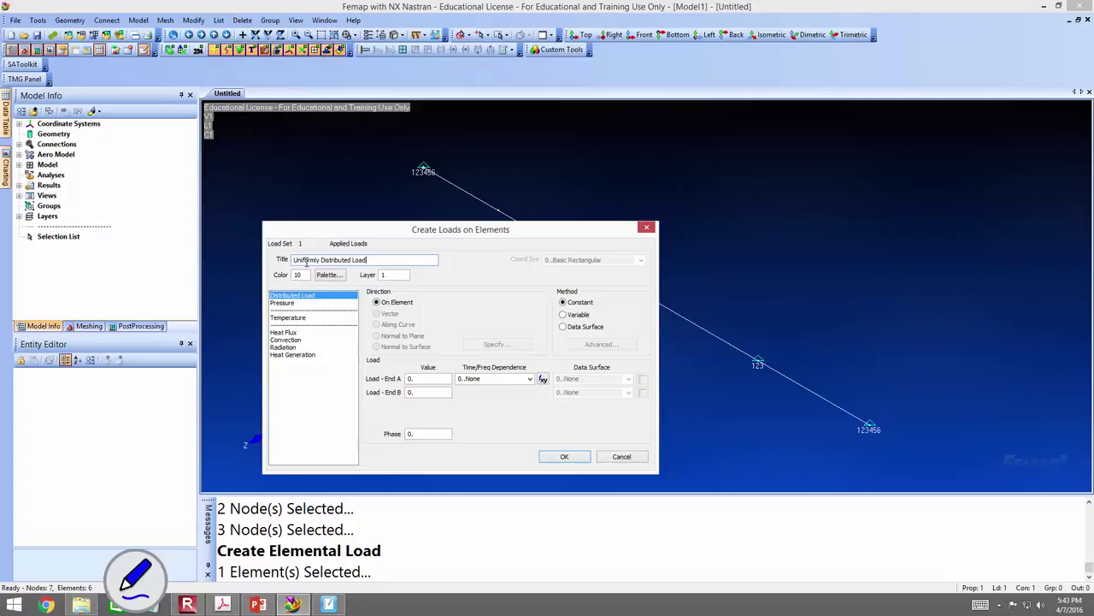
# - Set the load at both End A and End B to -2/12 and apply it in the Global Y direction
pyautogui.moveTo(433, 379); pyautogui.dragTo(351, 370)
pyautogui.write('-2/12')
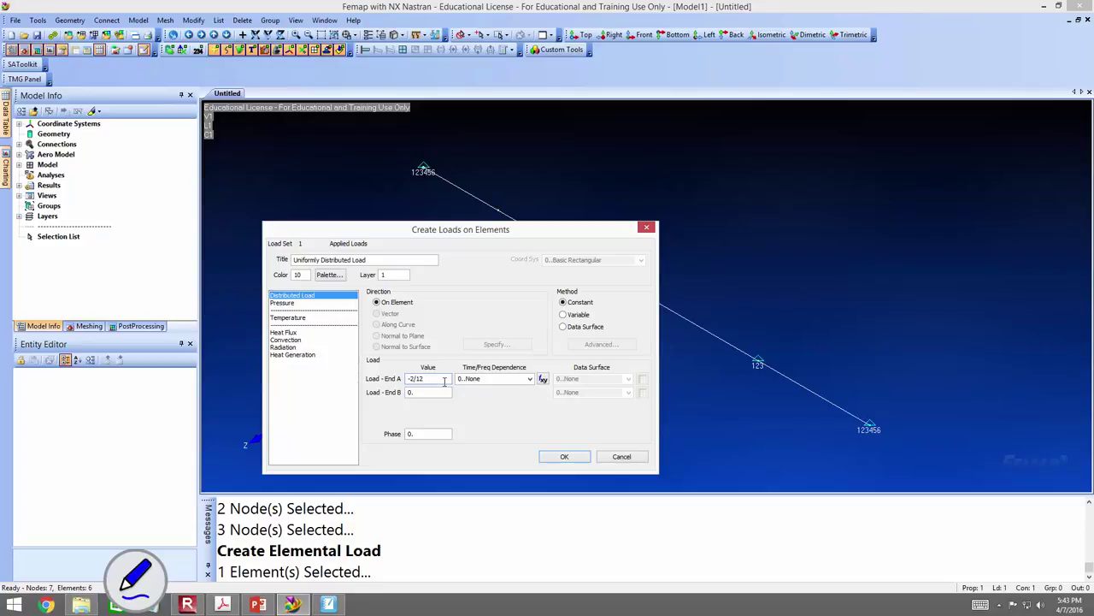
pyautogui.moveTo(439, 378); pyautogui.dragTo(325, 386)
pyautogui.hotkey('ctrl', 'c')
pyautogui.click(421, 394)
pyautogui.hotkey('ctrl', 'v')
pyautogui.click(574, 462)
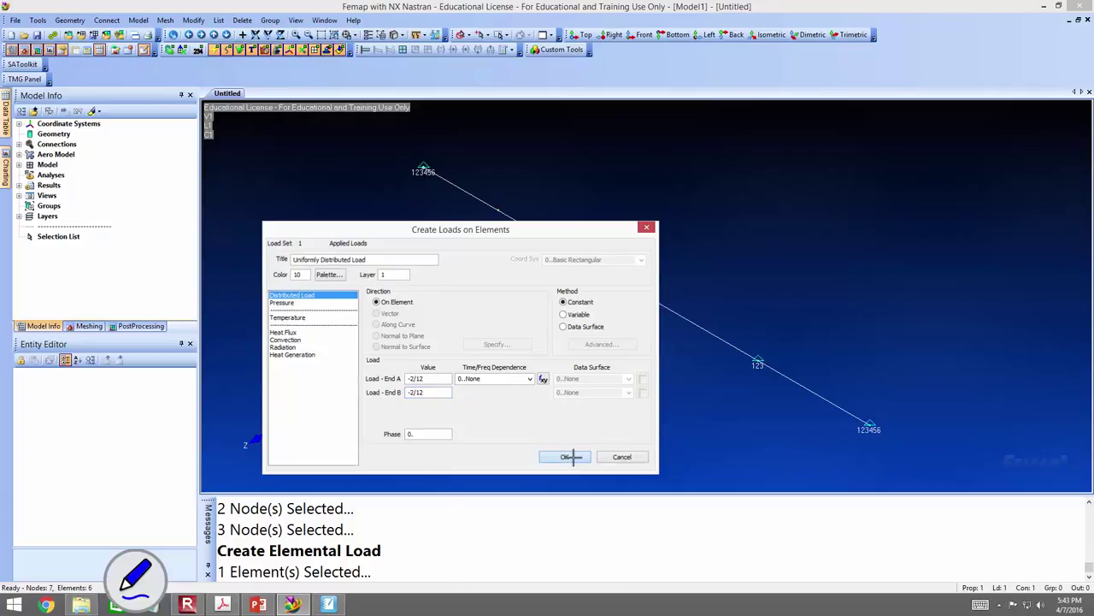
pyautogui.moveTo(561, 508); pyautogui.dragTo(423, 317)
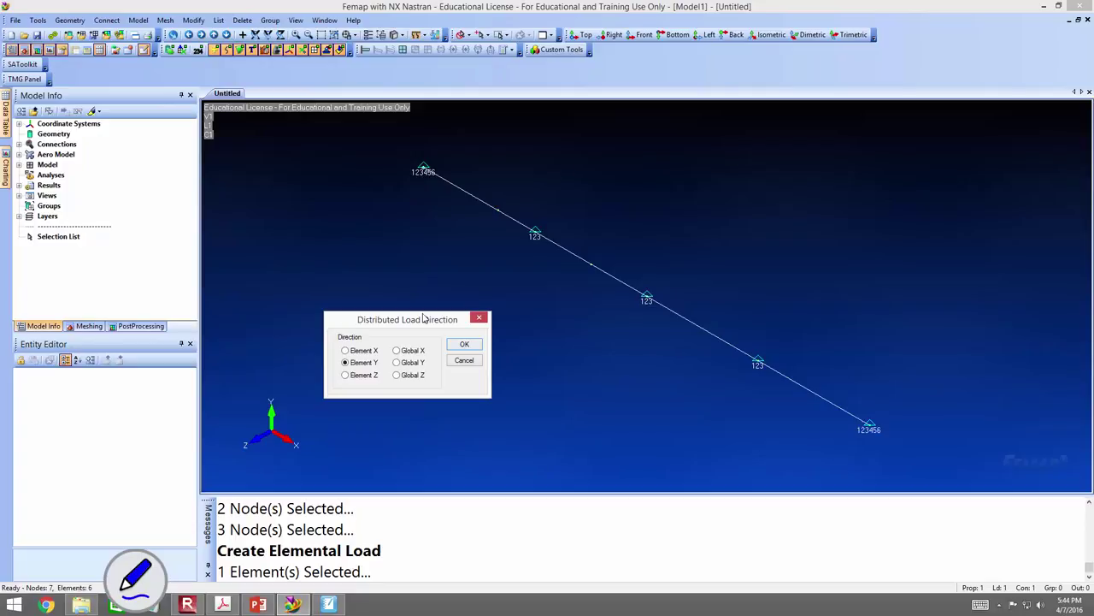
pyautogui.click(418, 364)
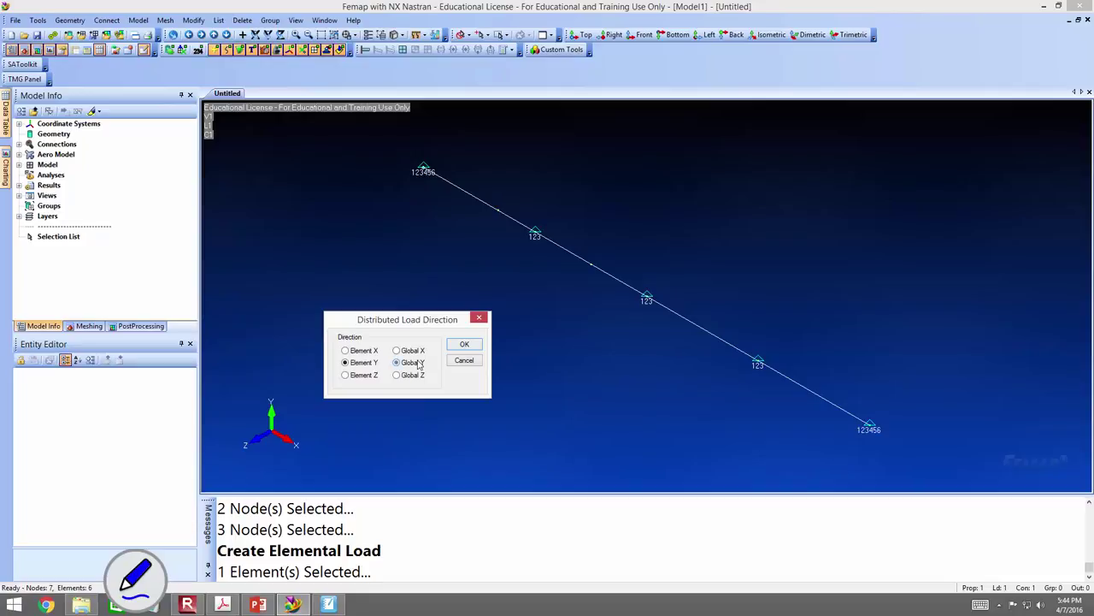
pyautogui.click(461, 345)
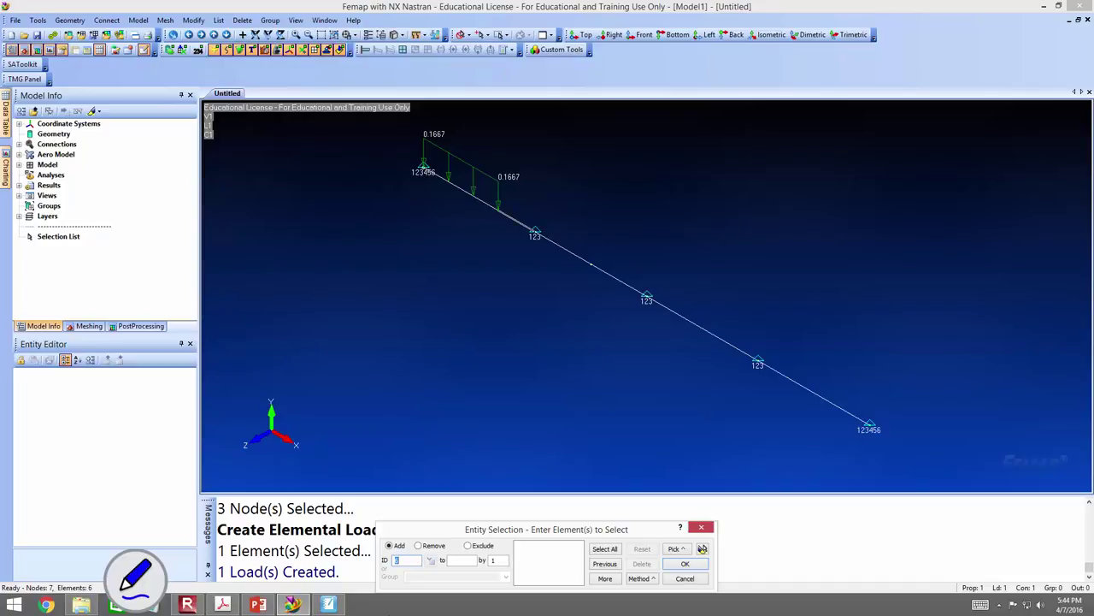
# - Switch to SMART Notebook to check the beam's load diagram, then return to Femap
pyautogui.click(329, 604)
pyautogui.scroll(3, 365, 419)
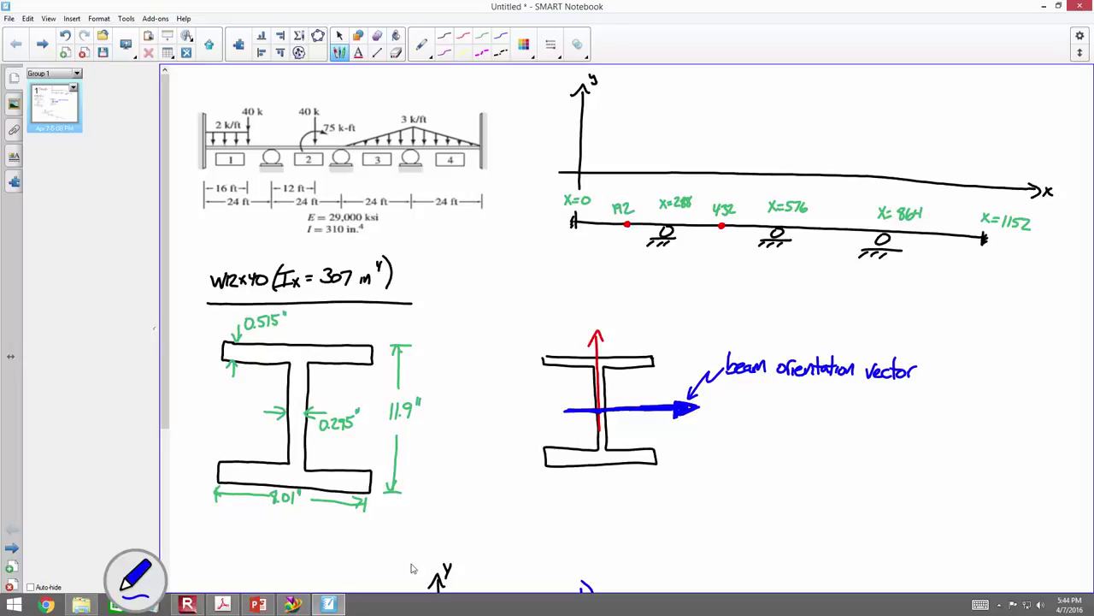
pyautogui.click(306, 605)
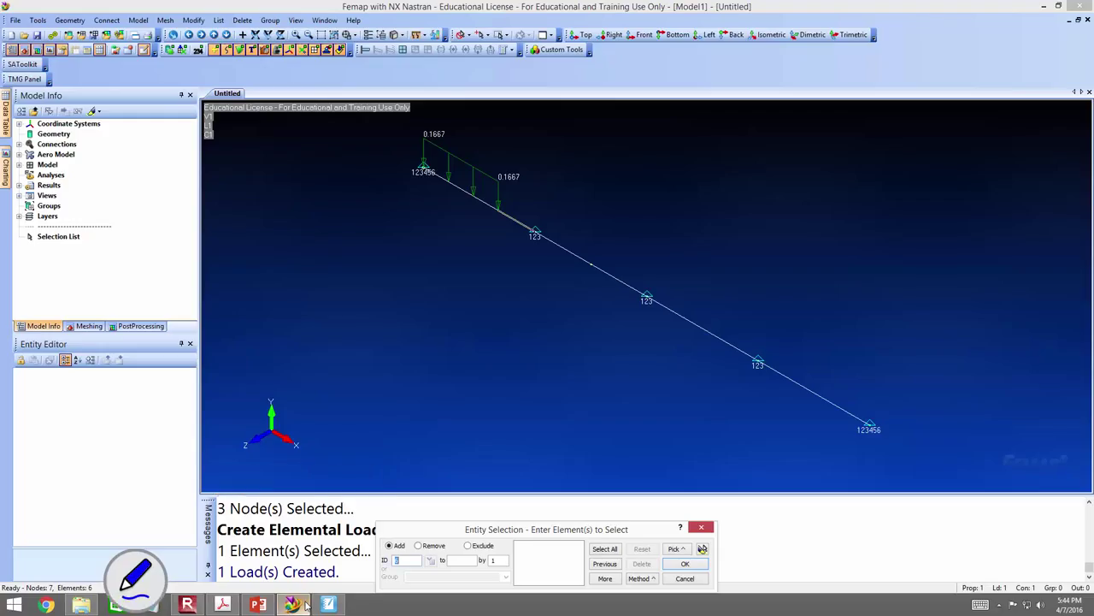
# - Start a distributed load on element 5, between the second and third pinned supports, and title it "First Triangular Load"
pyautogui.click(689, 323)
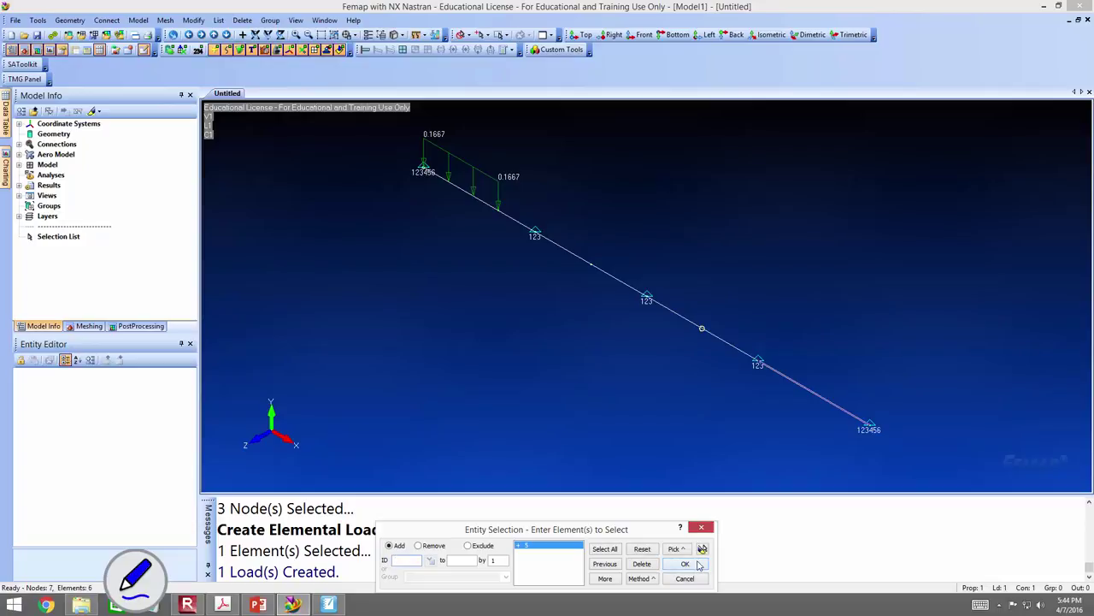
pyautogui.click(696, 564)
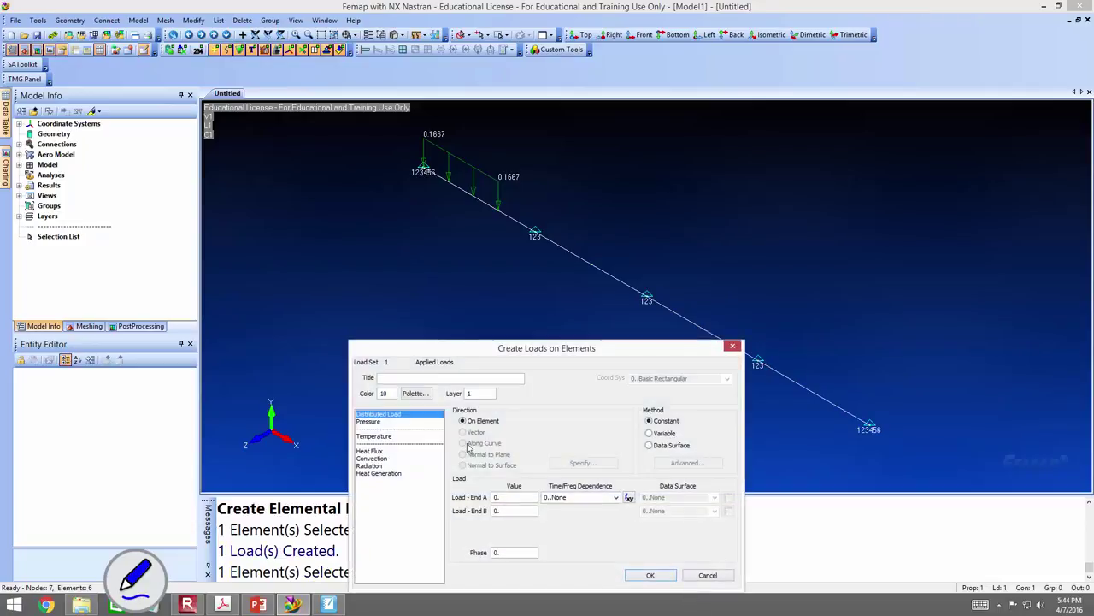
pyautogui.click(401, 377)
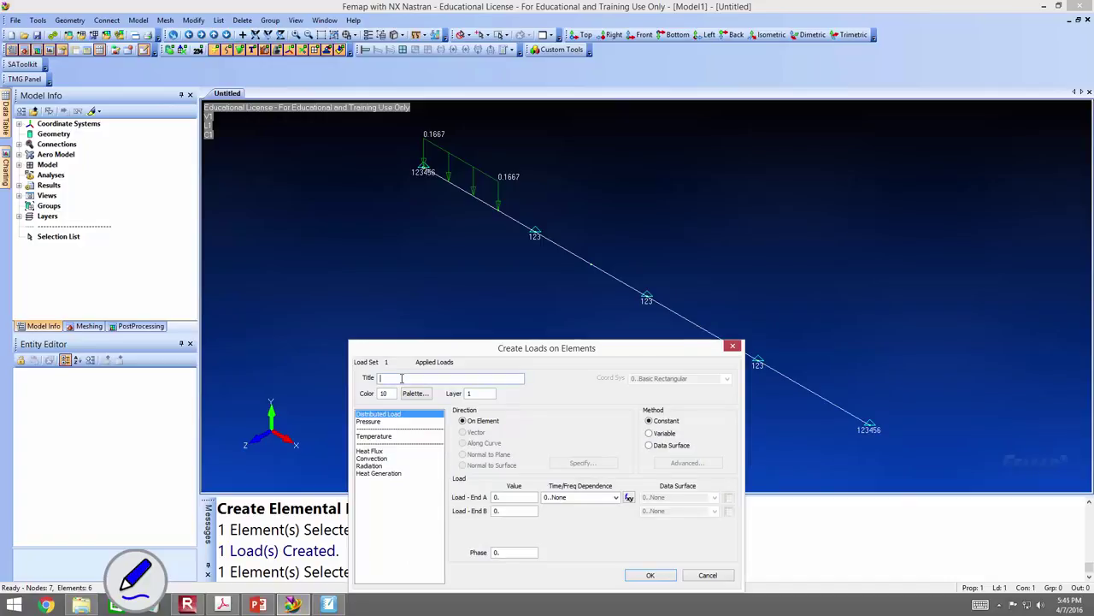
pyautogui.write('Frist')
pyautogui.press('BackSpace')
pyautogui.press('BackSpace')
pyautogui.press('BackSpace')
pyautogui.press('BackSpace')
pyautogui.write('irst Triangular Load')
# - Set the End B load to -3/12, keep End A at 0, and apply the load in the Global Y direction
pyautogui.click(504, 511)
pyautogui.write('-3/12')
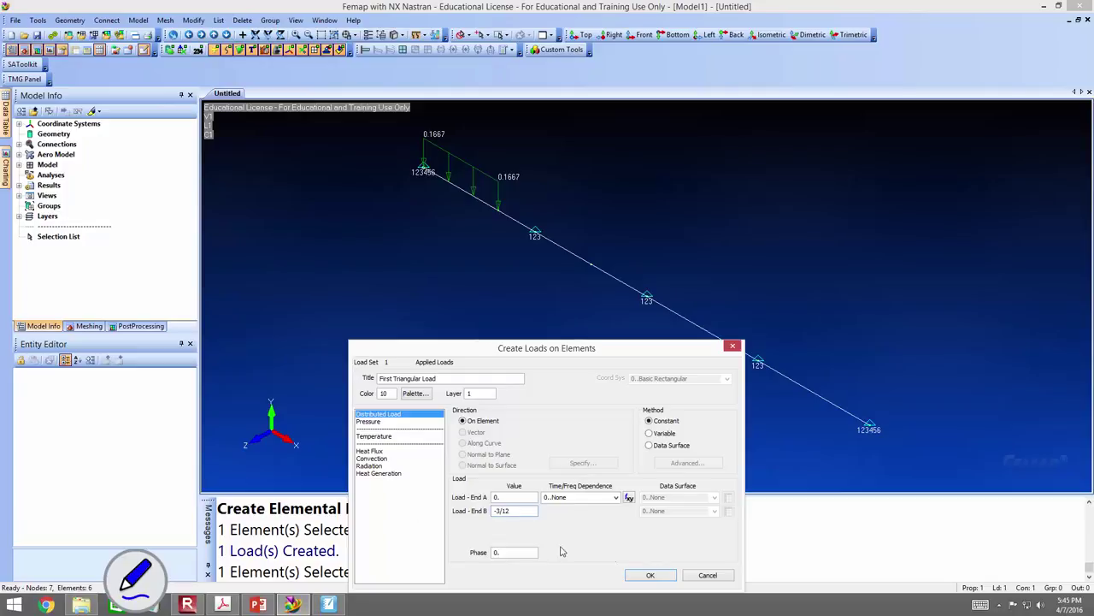
pyautogui.click(655, 578)
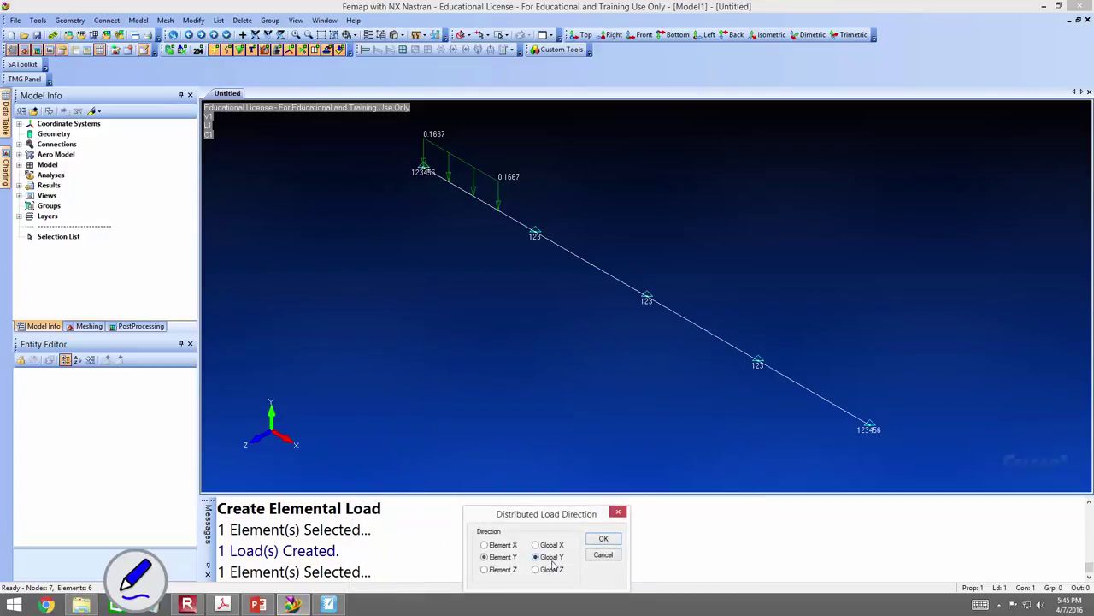
pyautogui.click(603, 539)
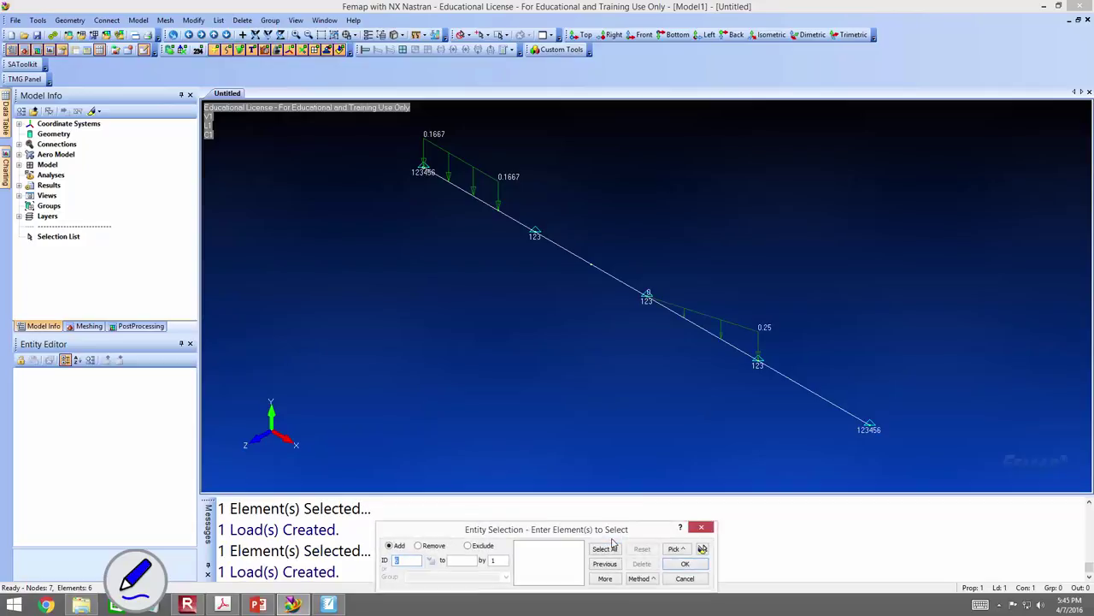